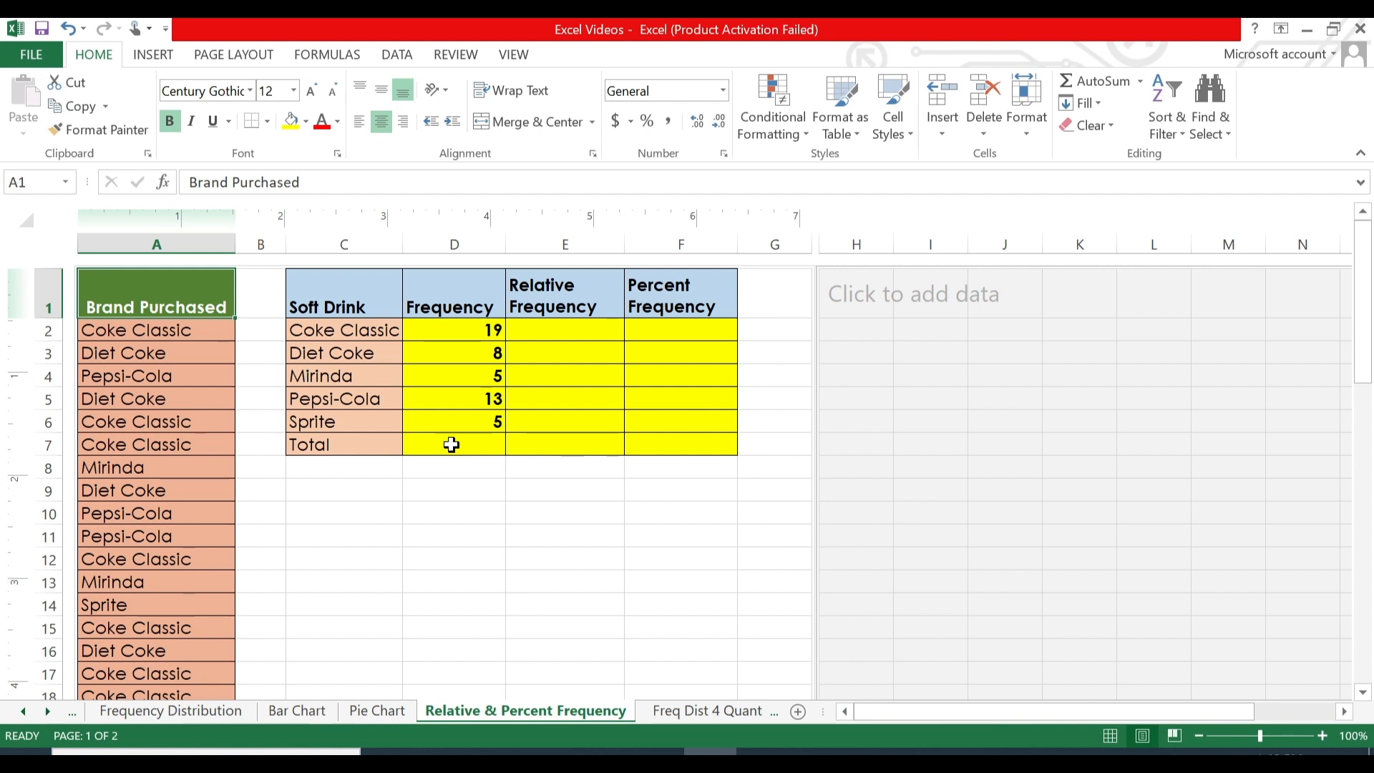
Step: Examine the Brand Purchased list in column A and the soft drink table's headings, brands and frequencies
key("End")
key("shift+Down")
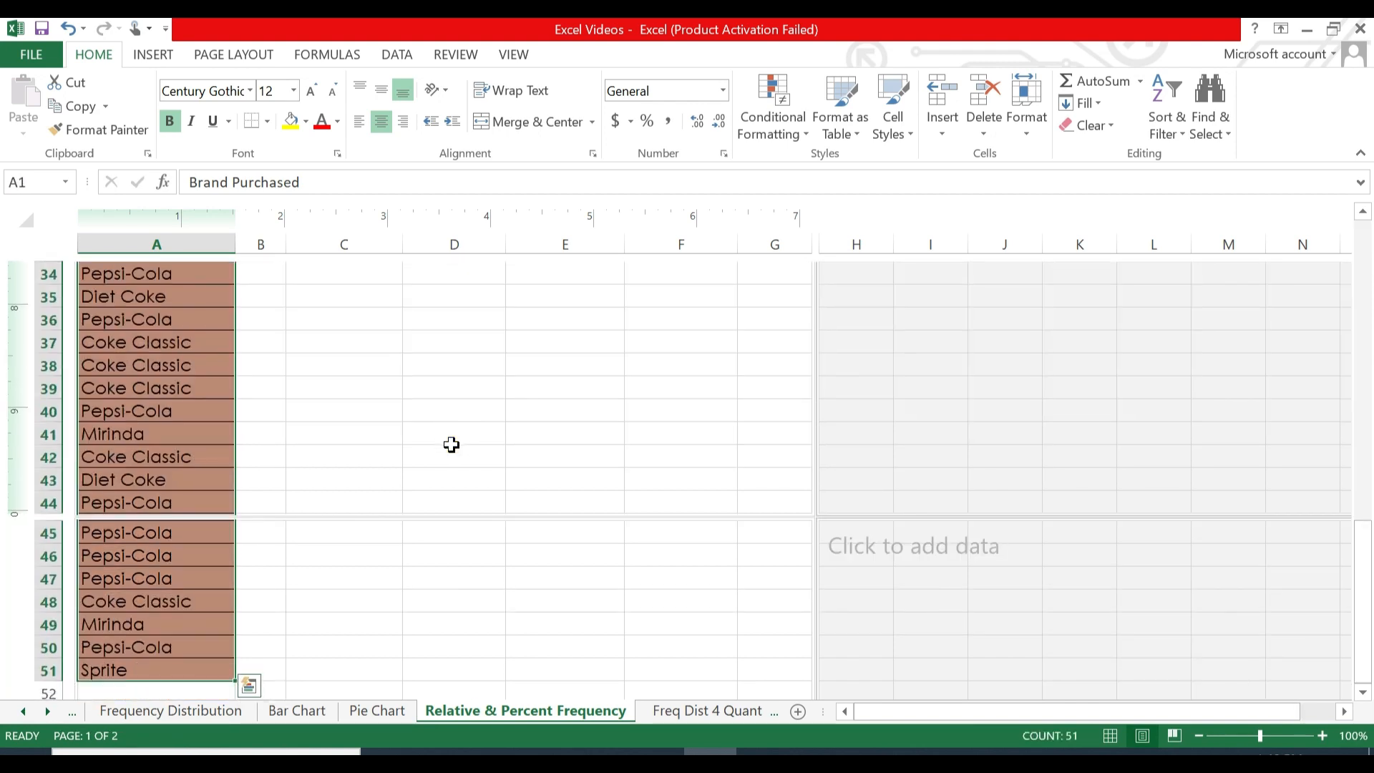
key("ctrl+Home")
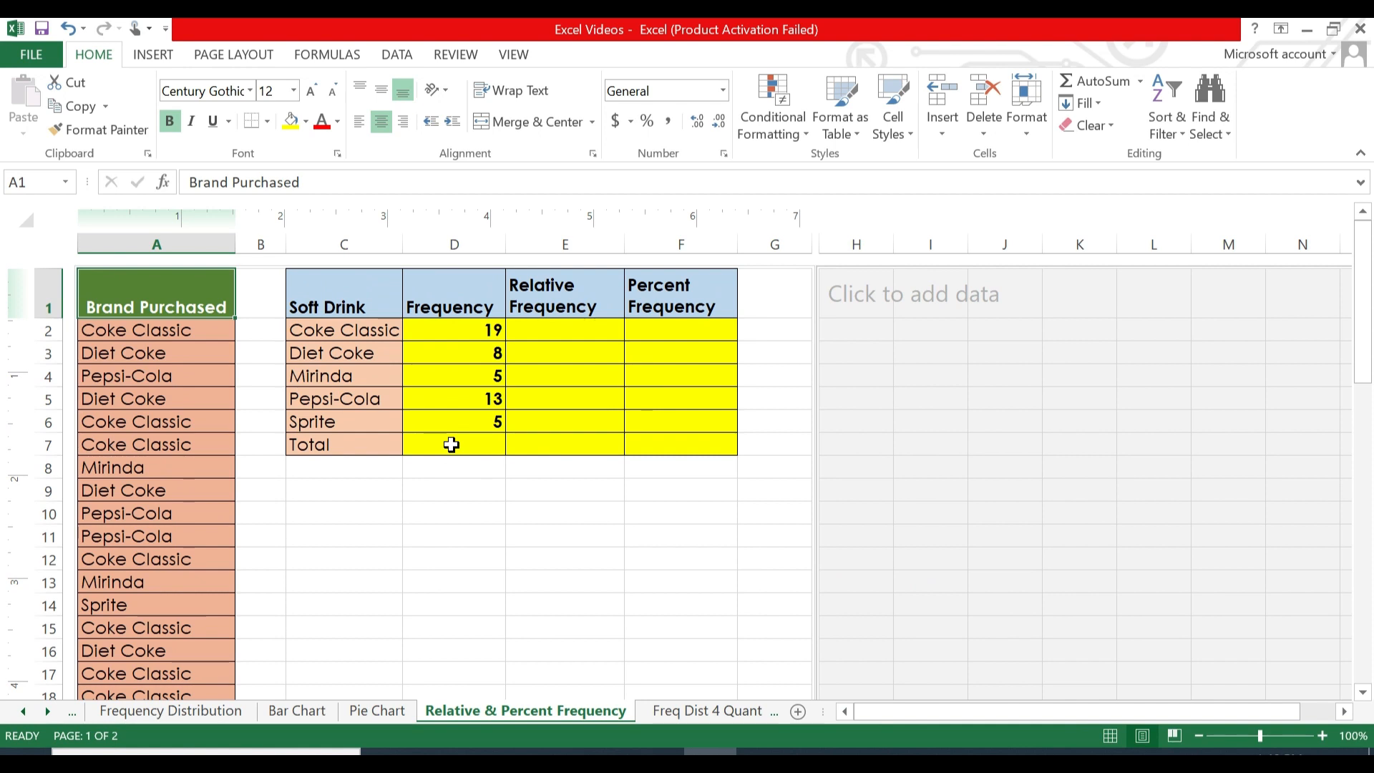
left_click_drag(451, 304, 322, 306)
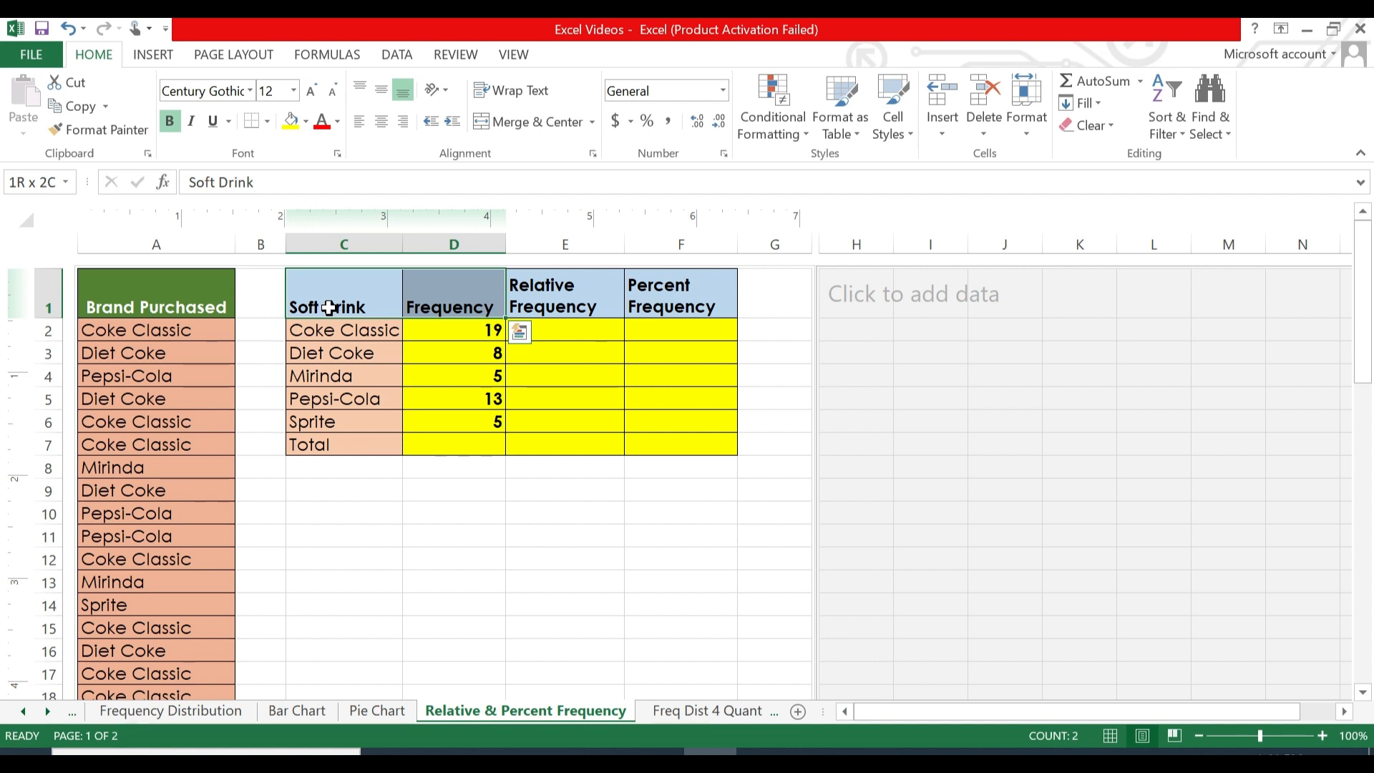
key("shift+Right")
key("shift+Right")
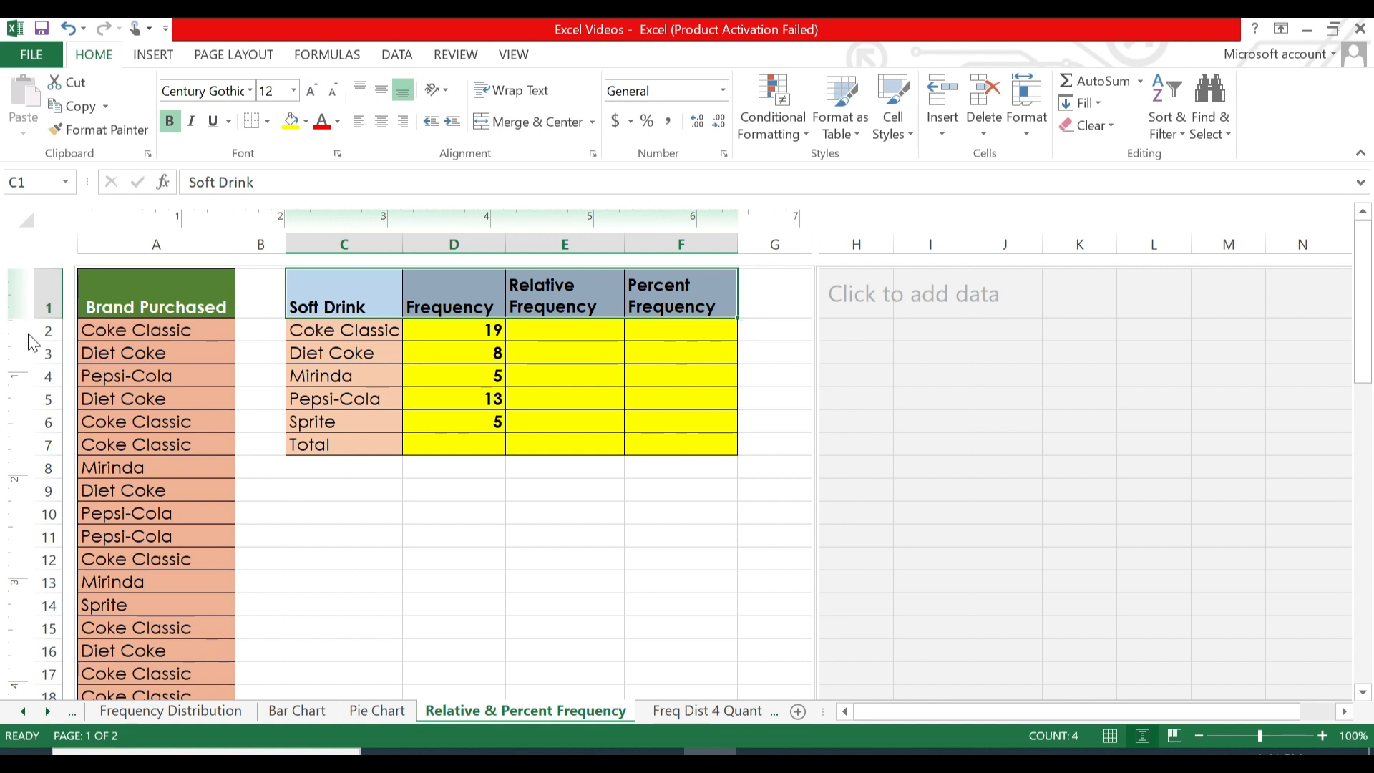
left_click(355, 331)
key("ctrl+shift+Right")
key("ctrl+shift+Down")
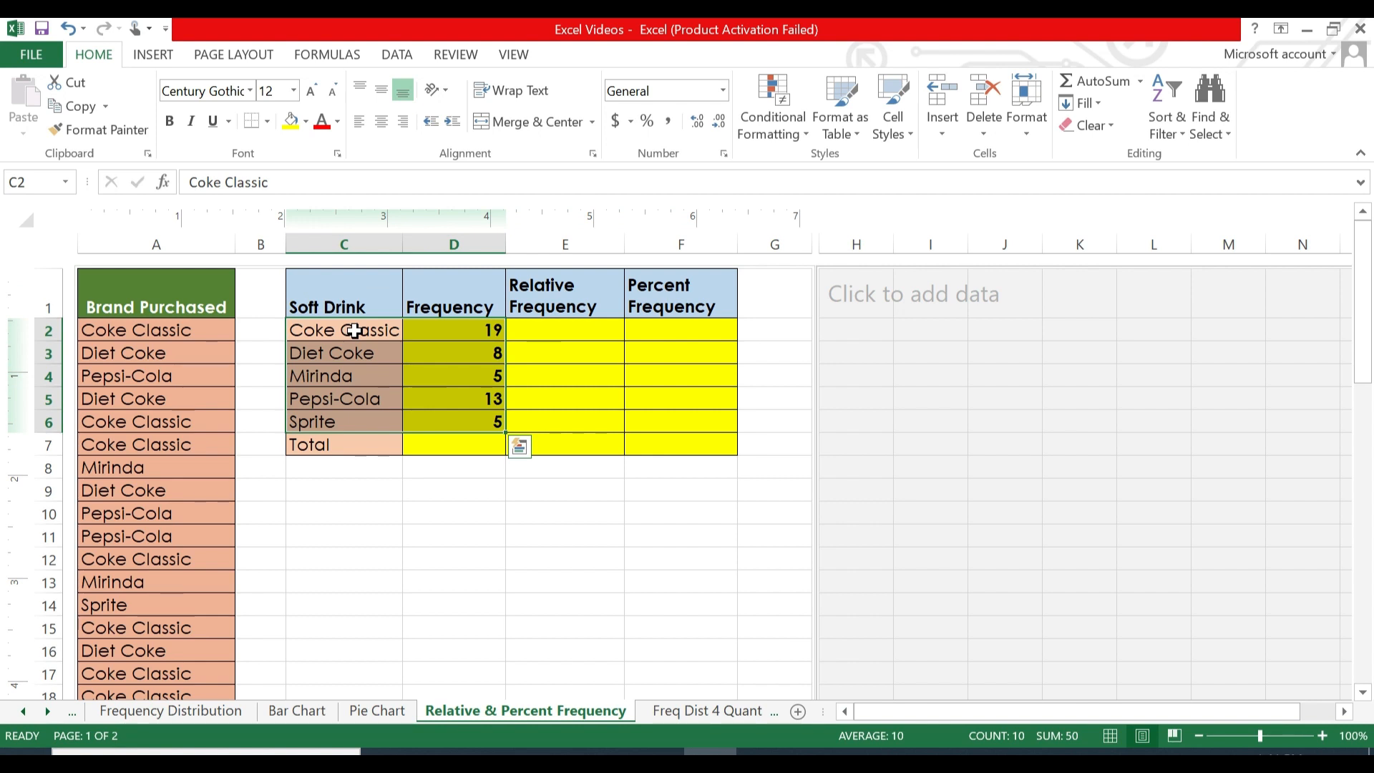
Step: Enter =SUM(D2:D6) in cell D7 to total the Frequency column
double_click(453, 445)
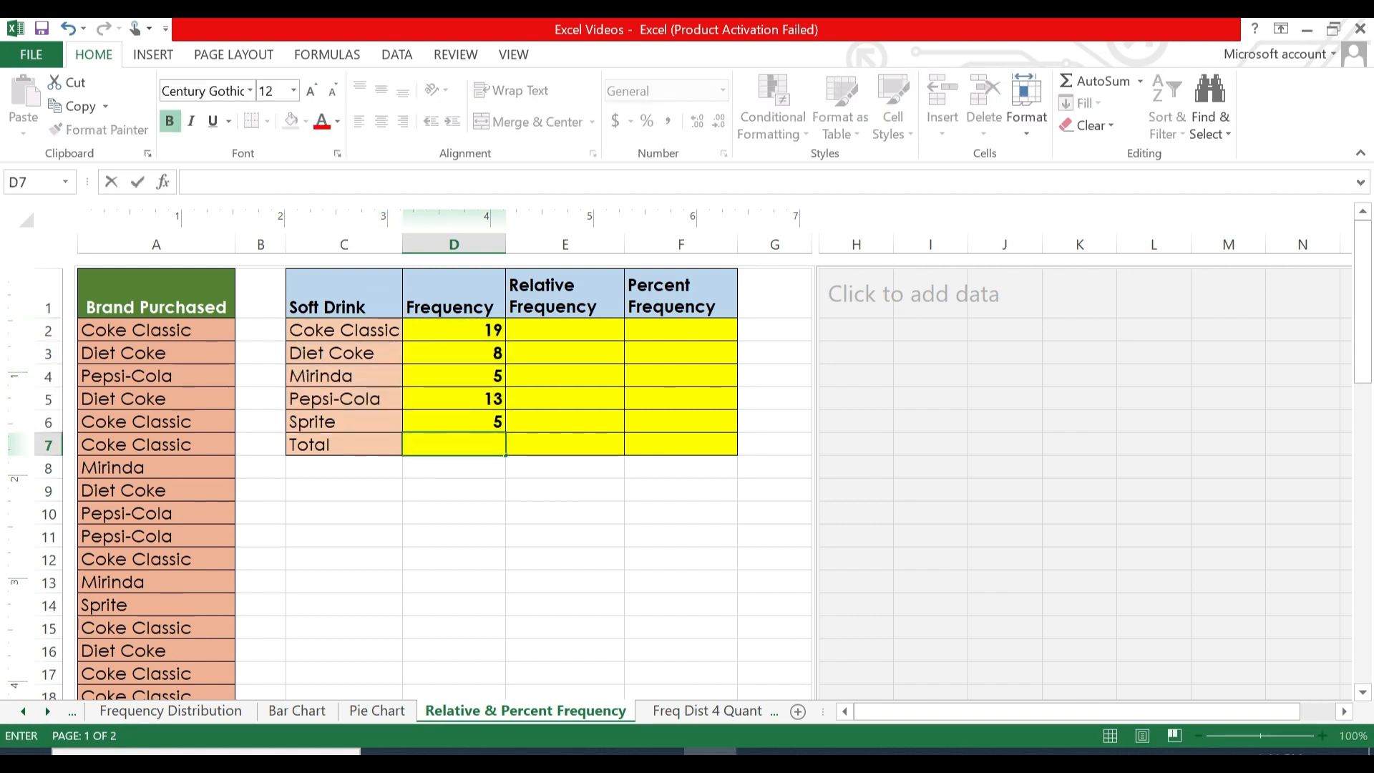
type("=SUM(")
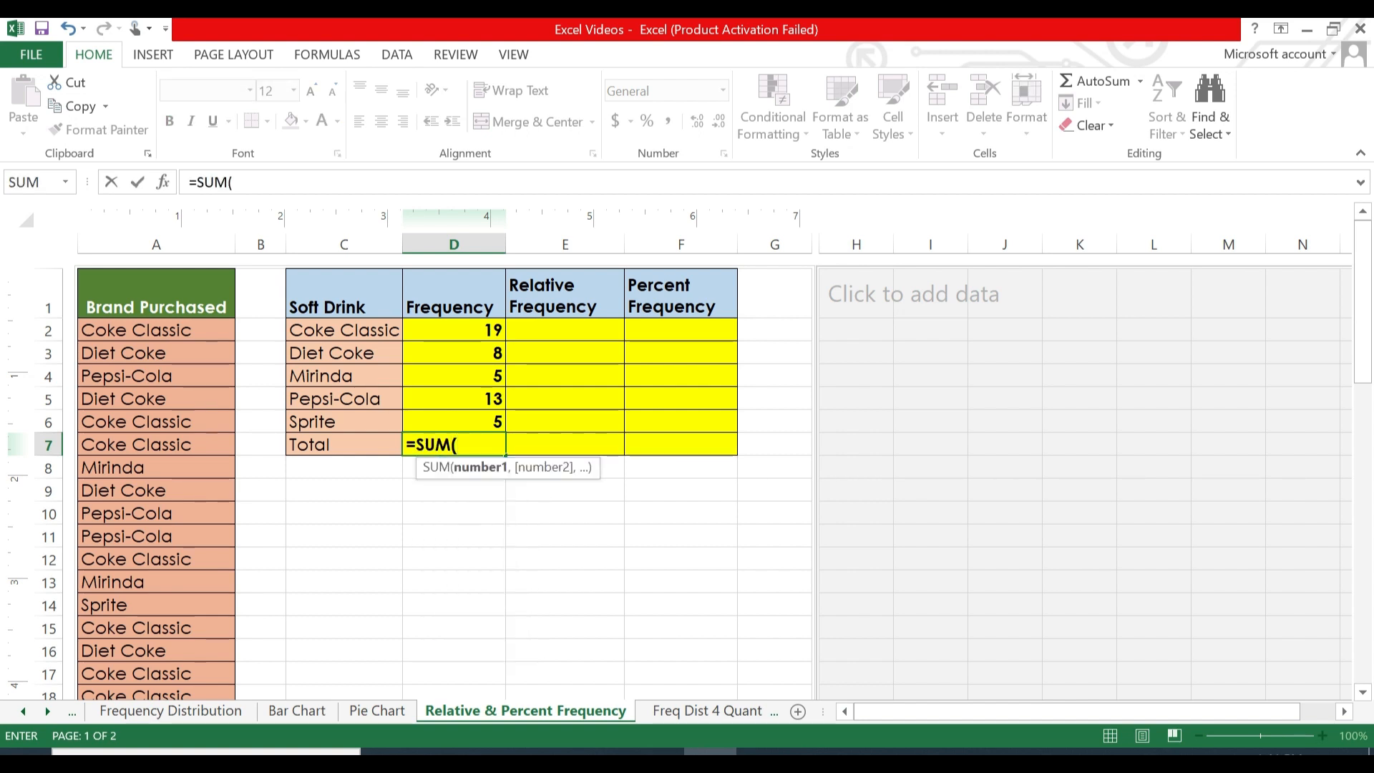
type("D2:")
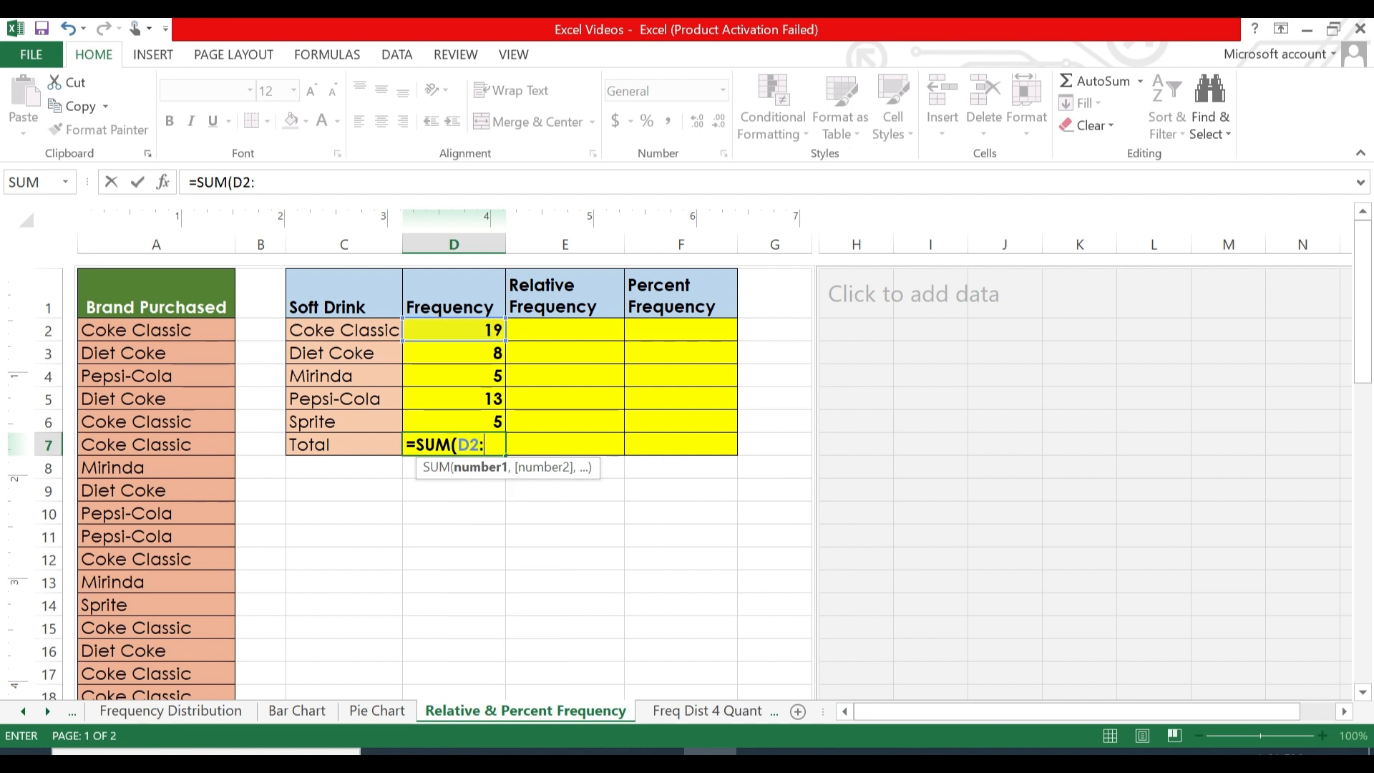
type("D6)")
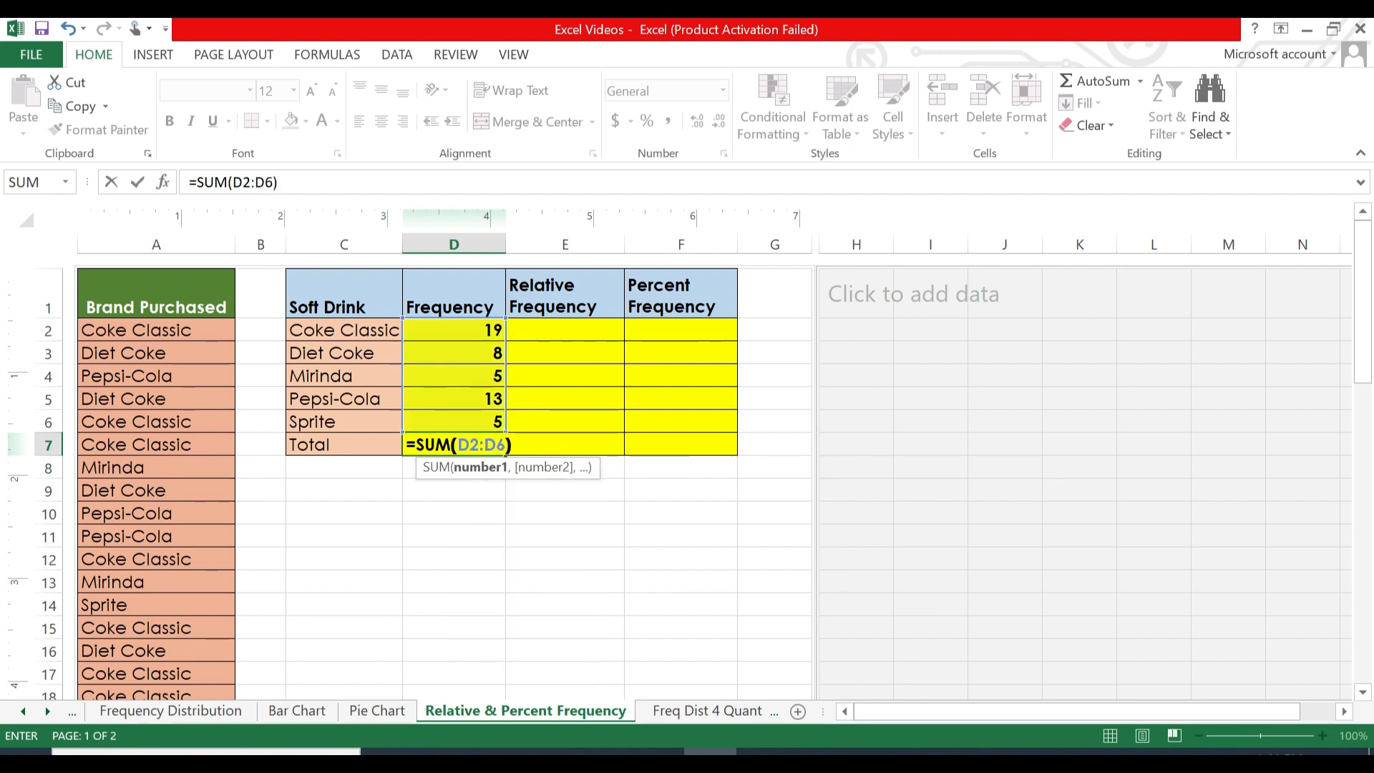
key("Return")
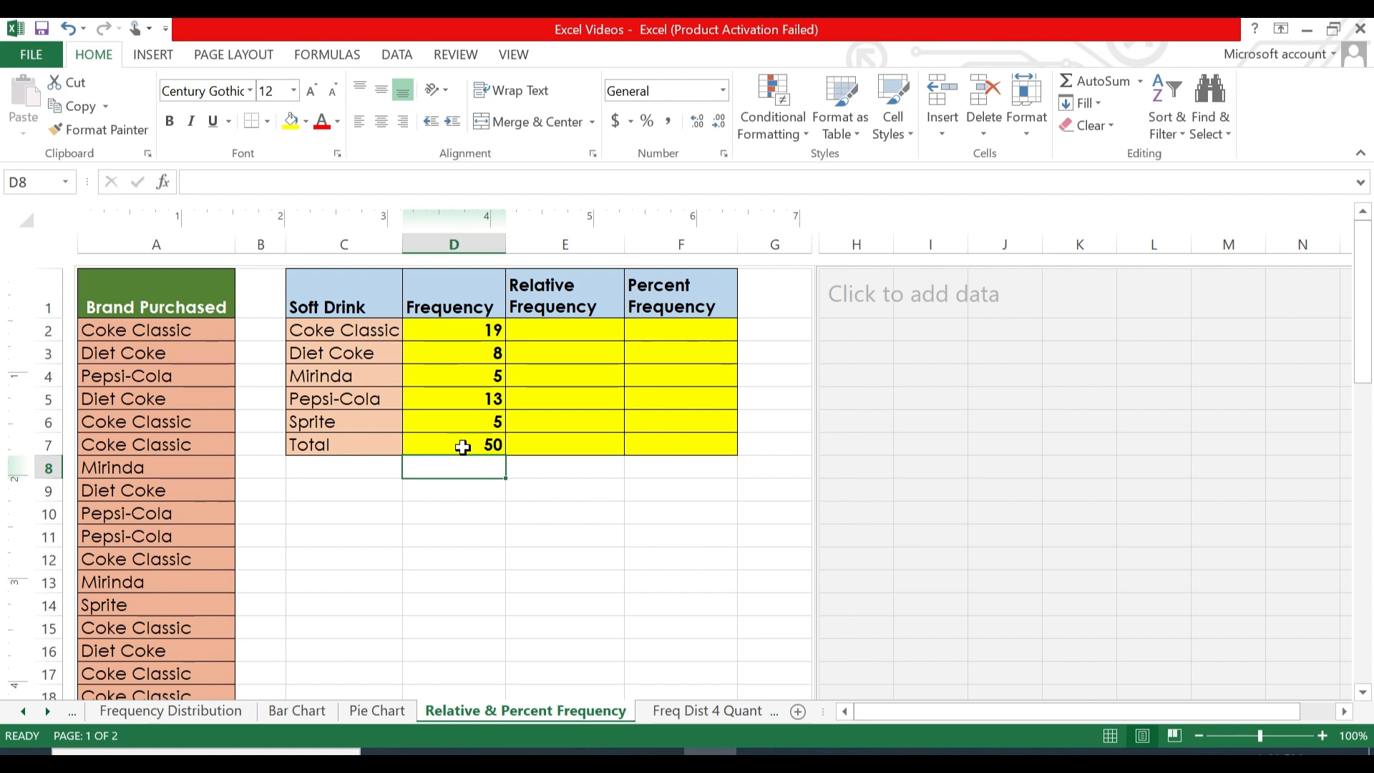
Step: Calculate Coke Classic's relative frequency in cell E2 with the formula =D2/D7
left_click(553, 333)
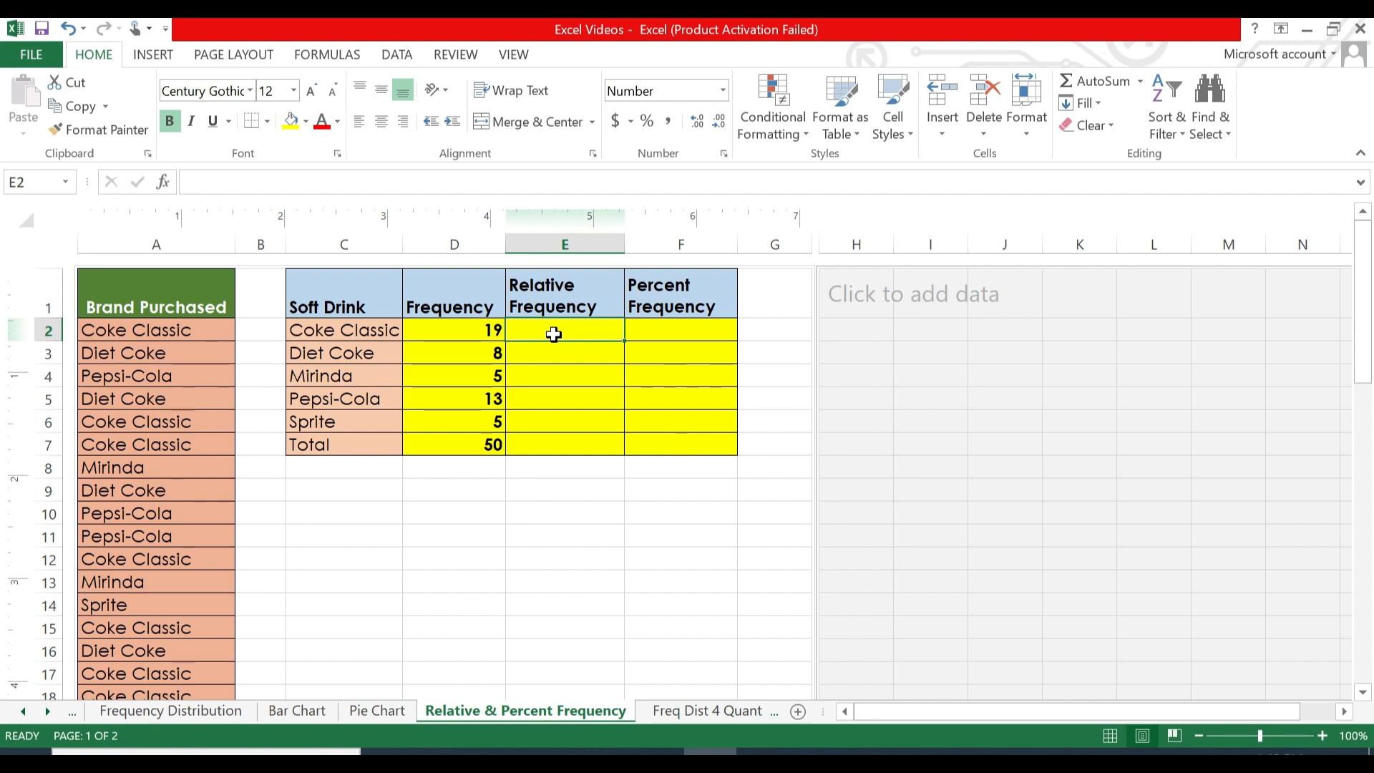
type("=D2")
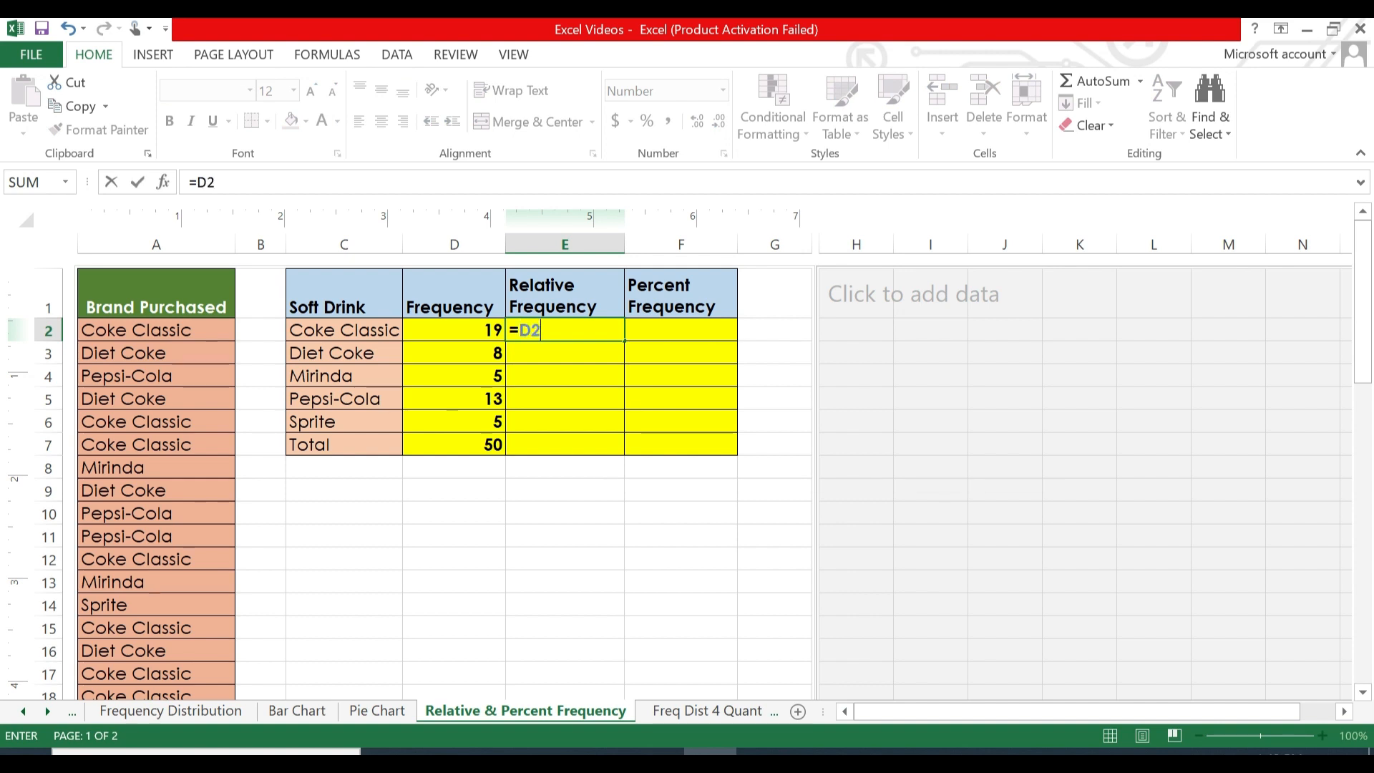
type("/")
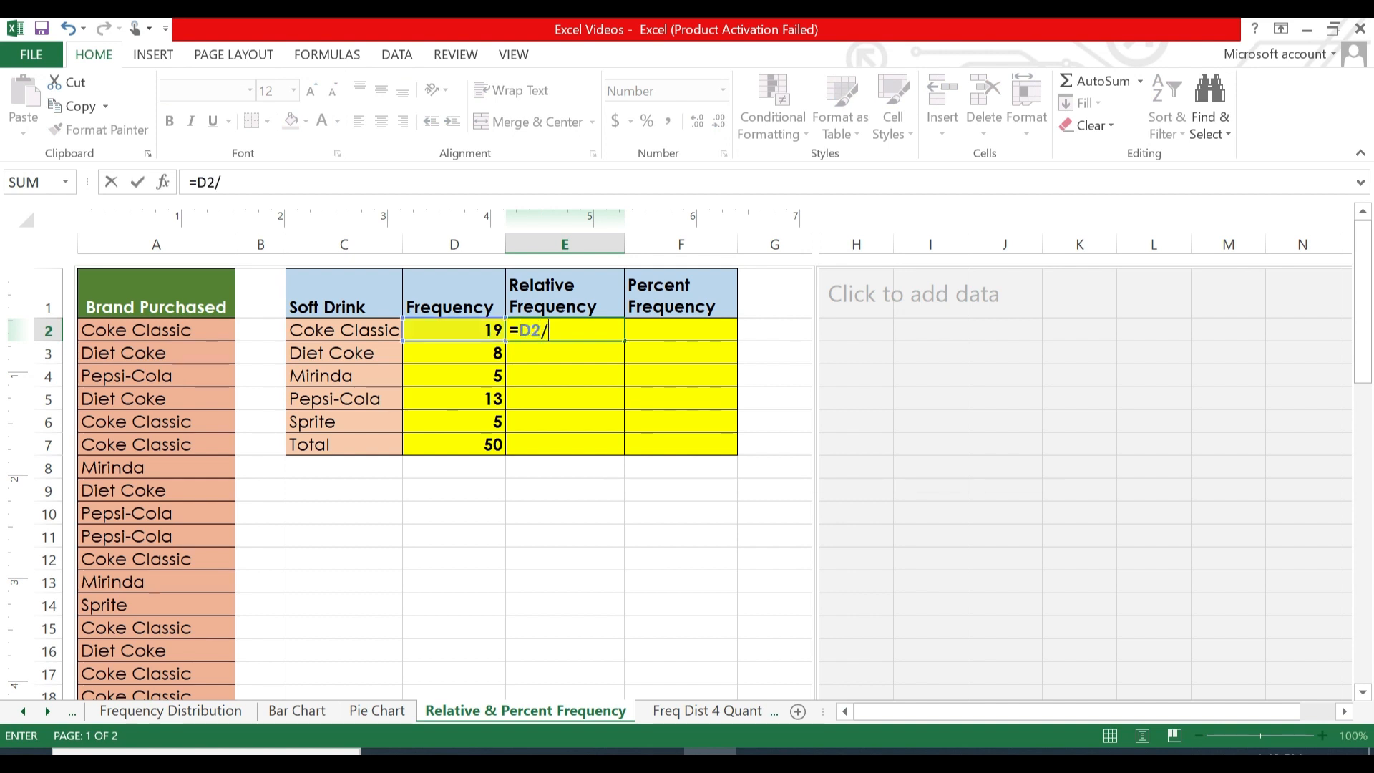
type("D7")
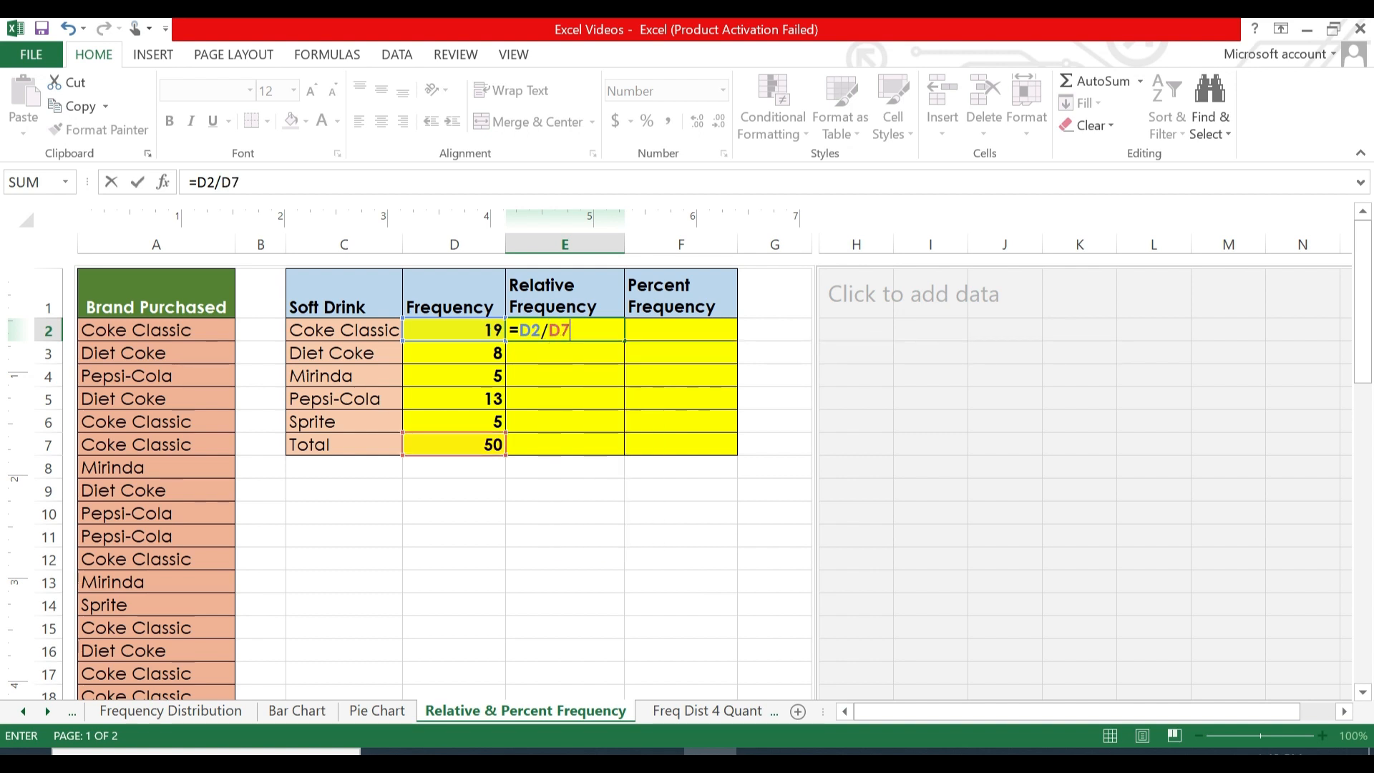
key("Return")
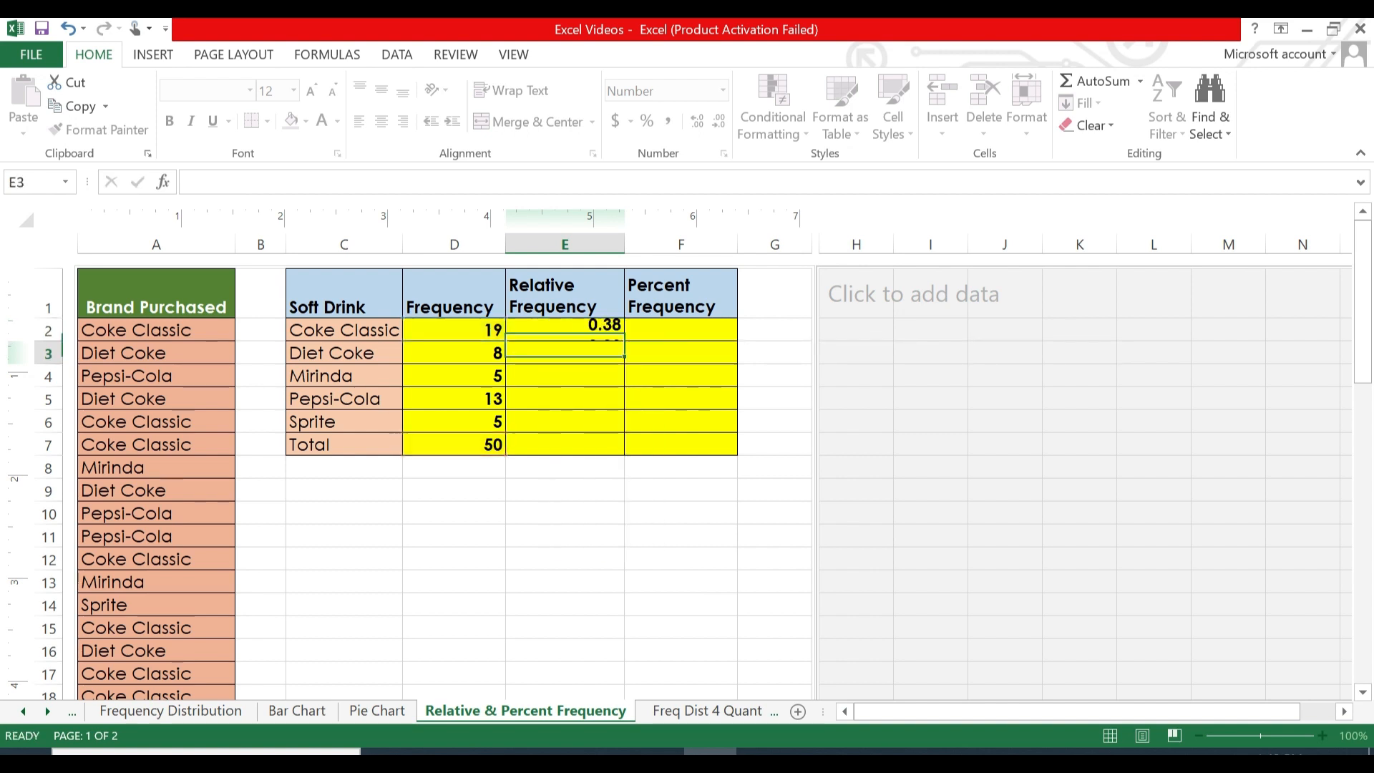
Step: Calculate the relative frequencies of Diet Coke and Mirinda by entering =D3/D7 in E3 and =D4/D7 in E4
type("=")
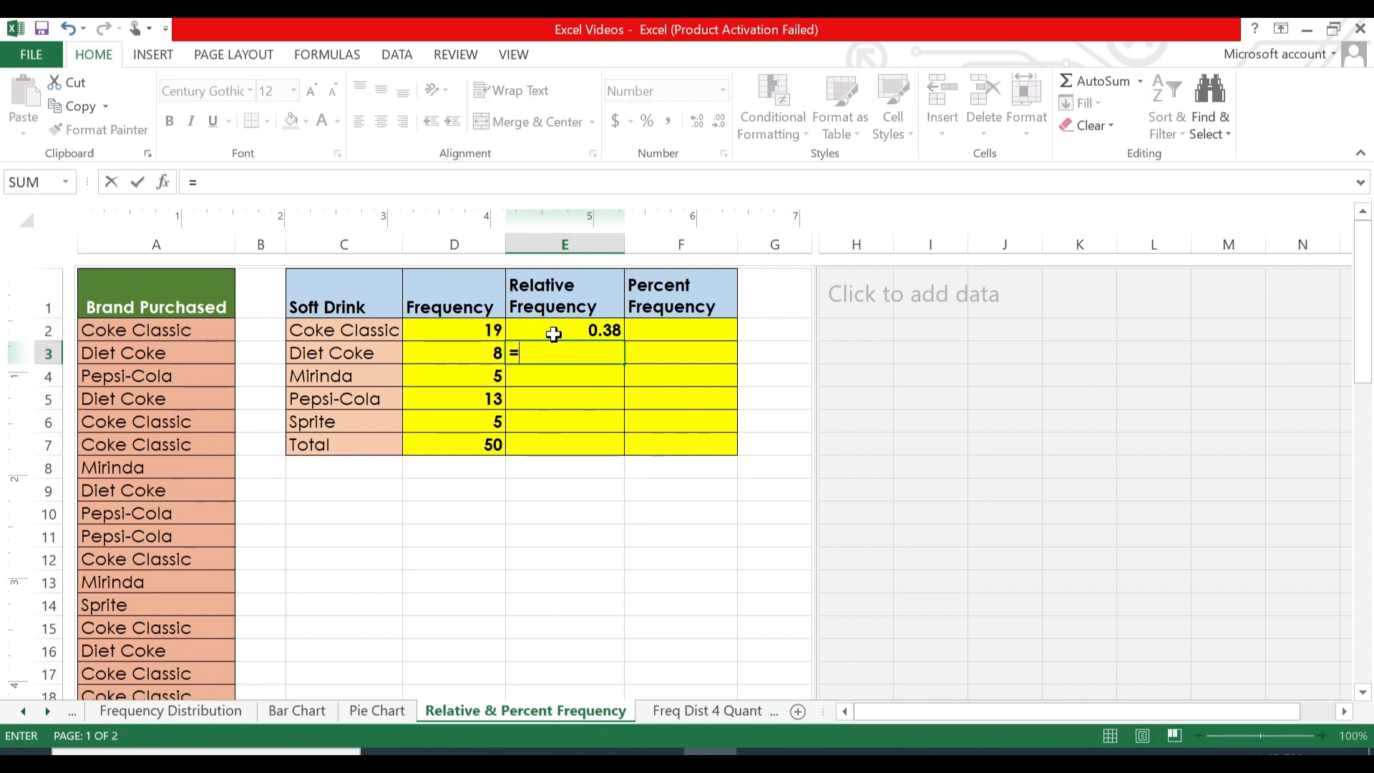
type("D3/D7")
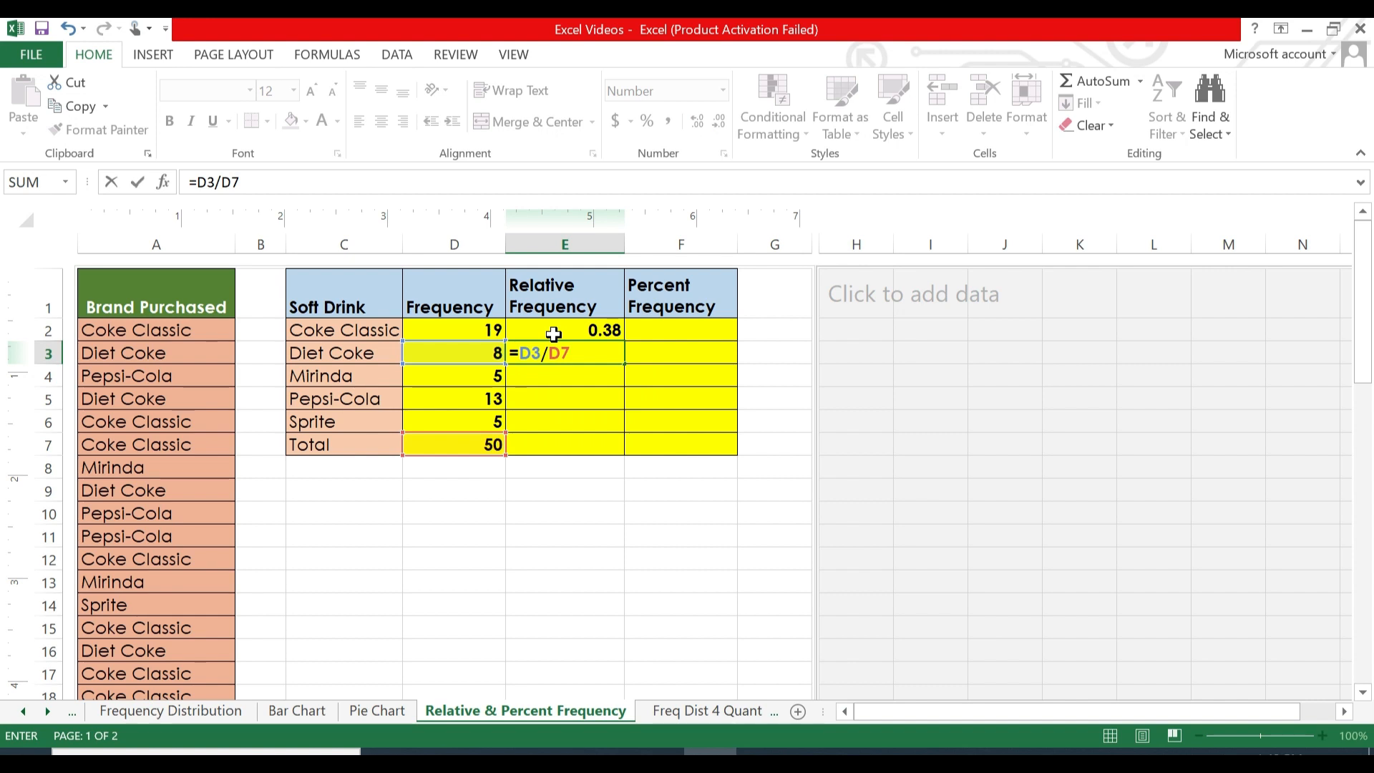
key("Return")
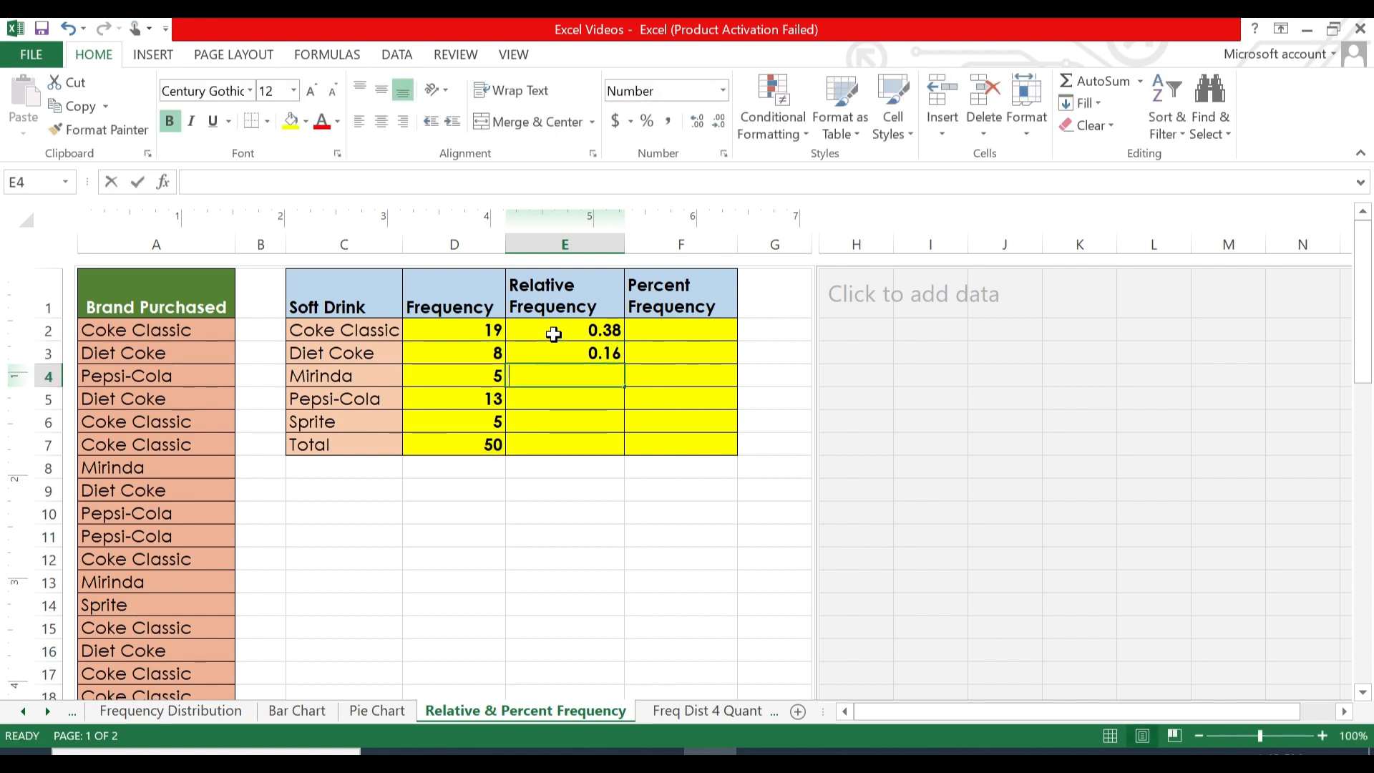
type("=D")
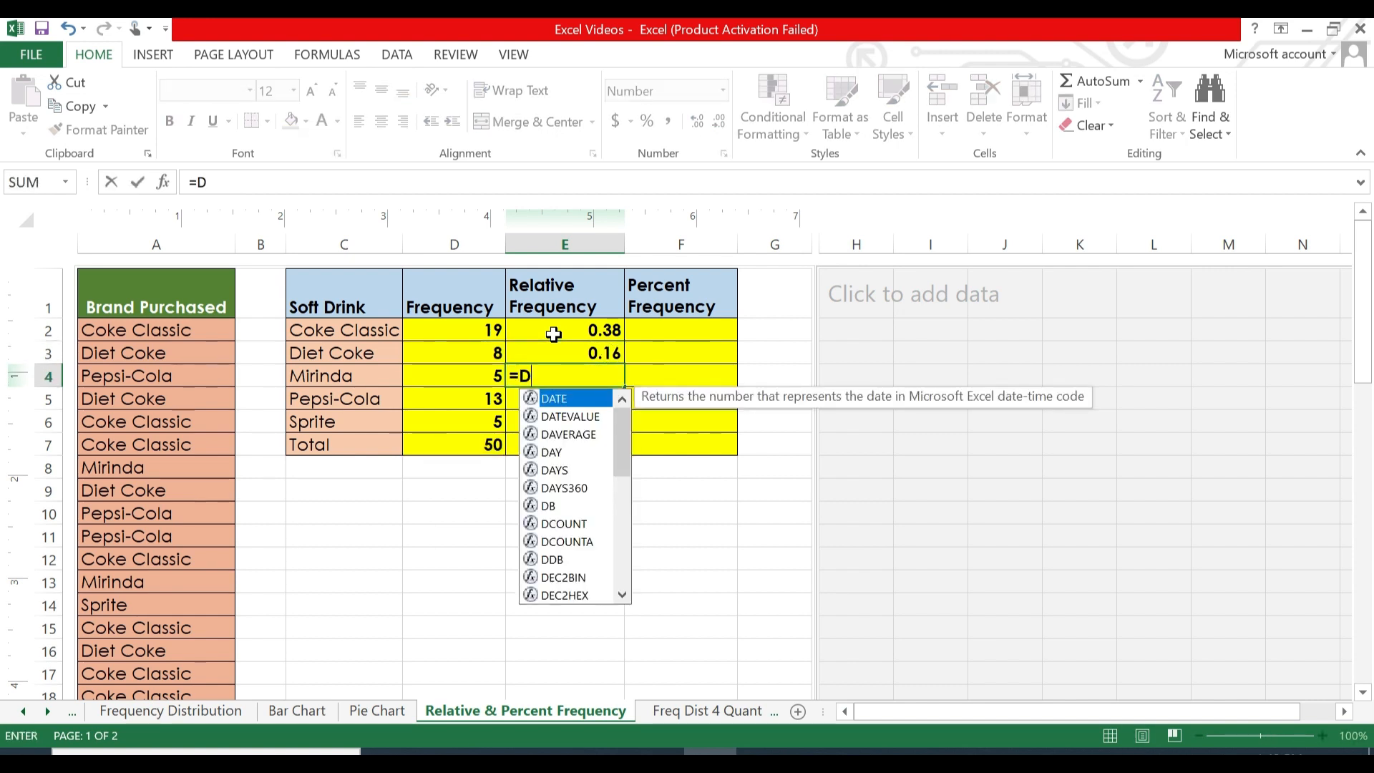
type("4/D7")
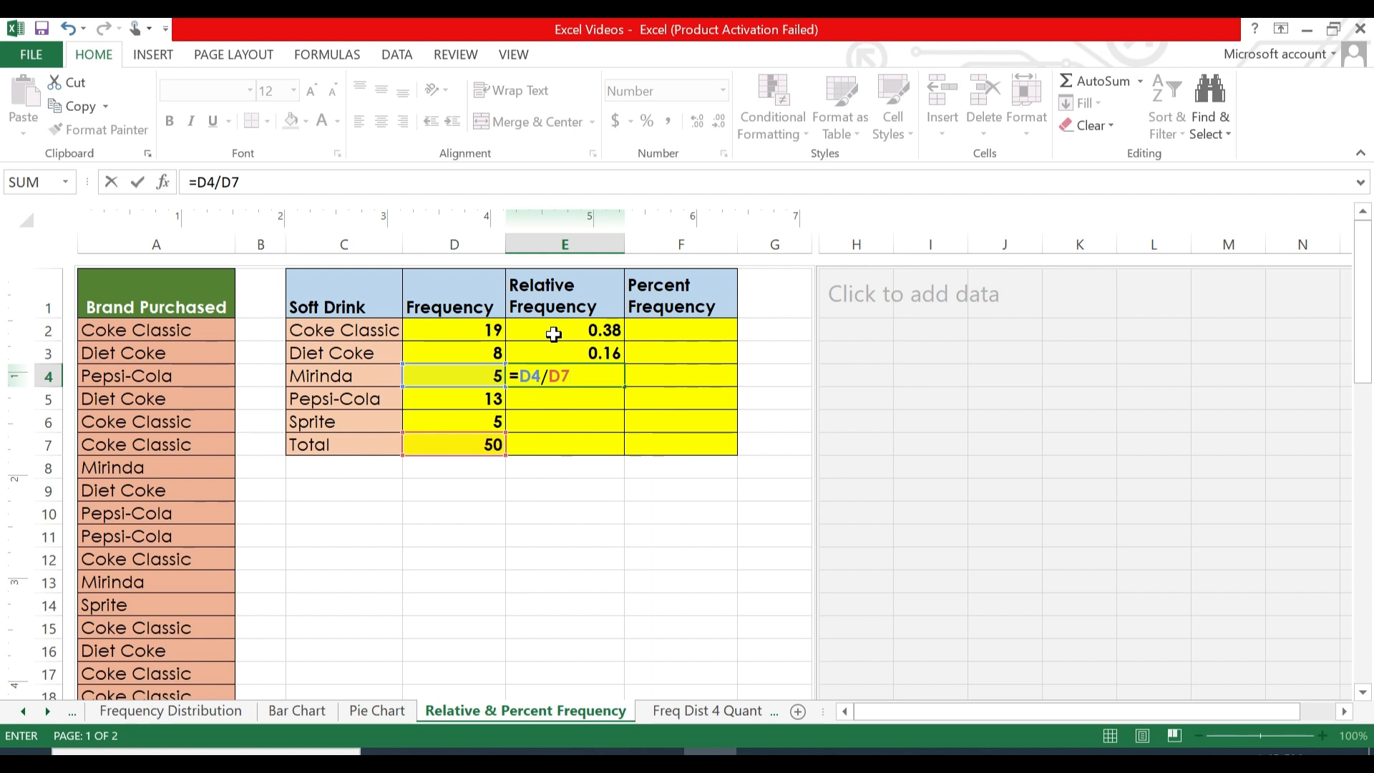
key("Return")
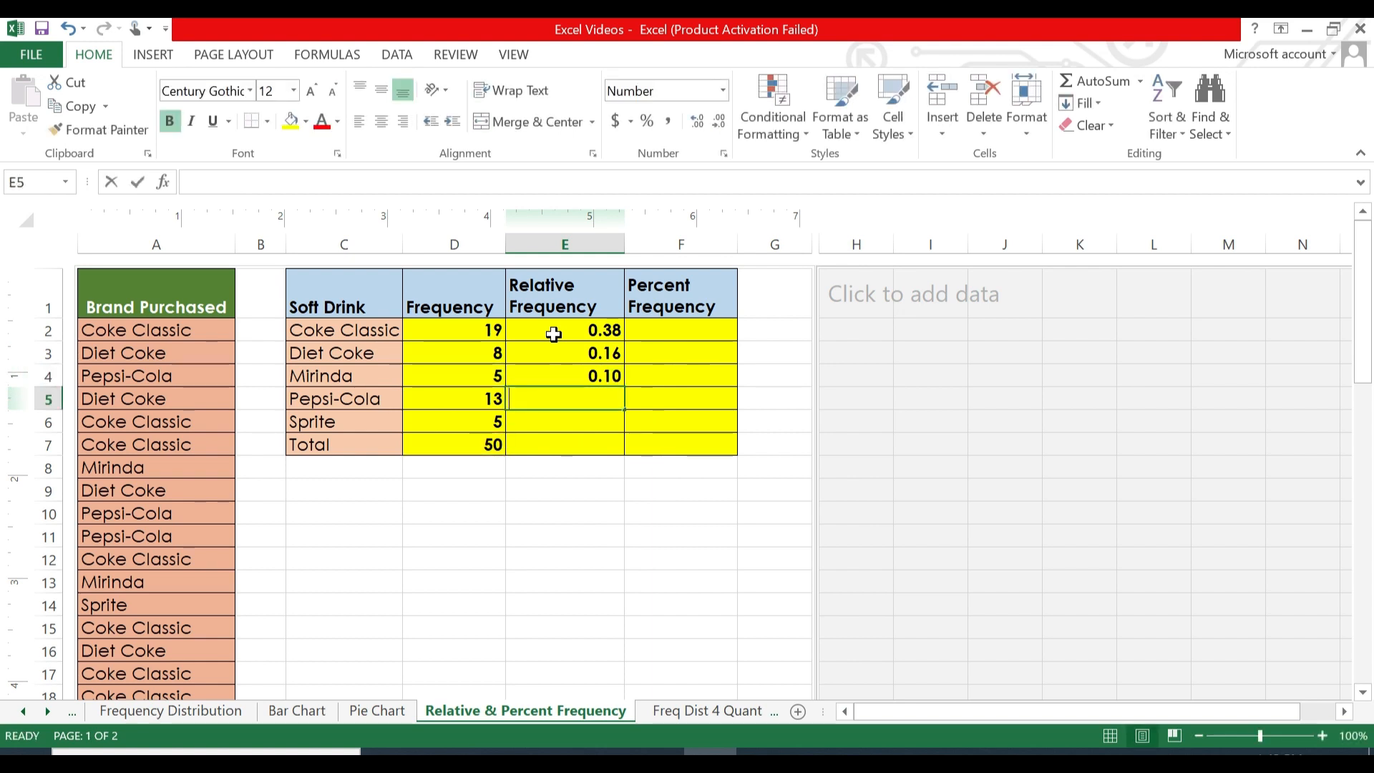
Step: Calculate the relative frequencies of Pepsi-Cola and Sprite by entering =D5/D7 in E5 and =D6/D7 in E6
type("=D5")
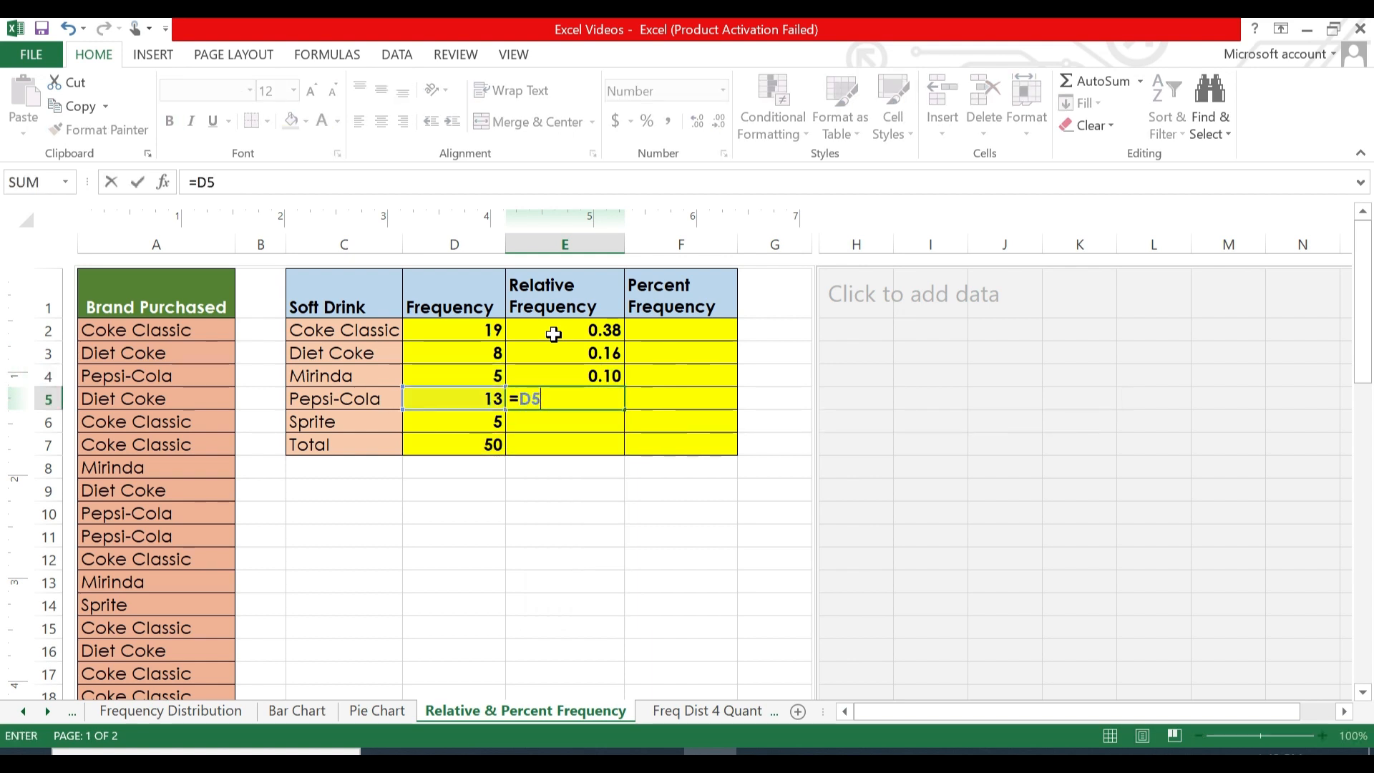
type("/D7")
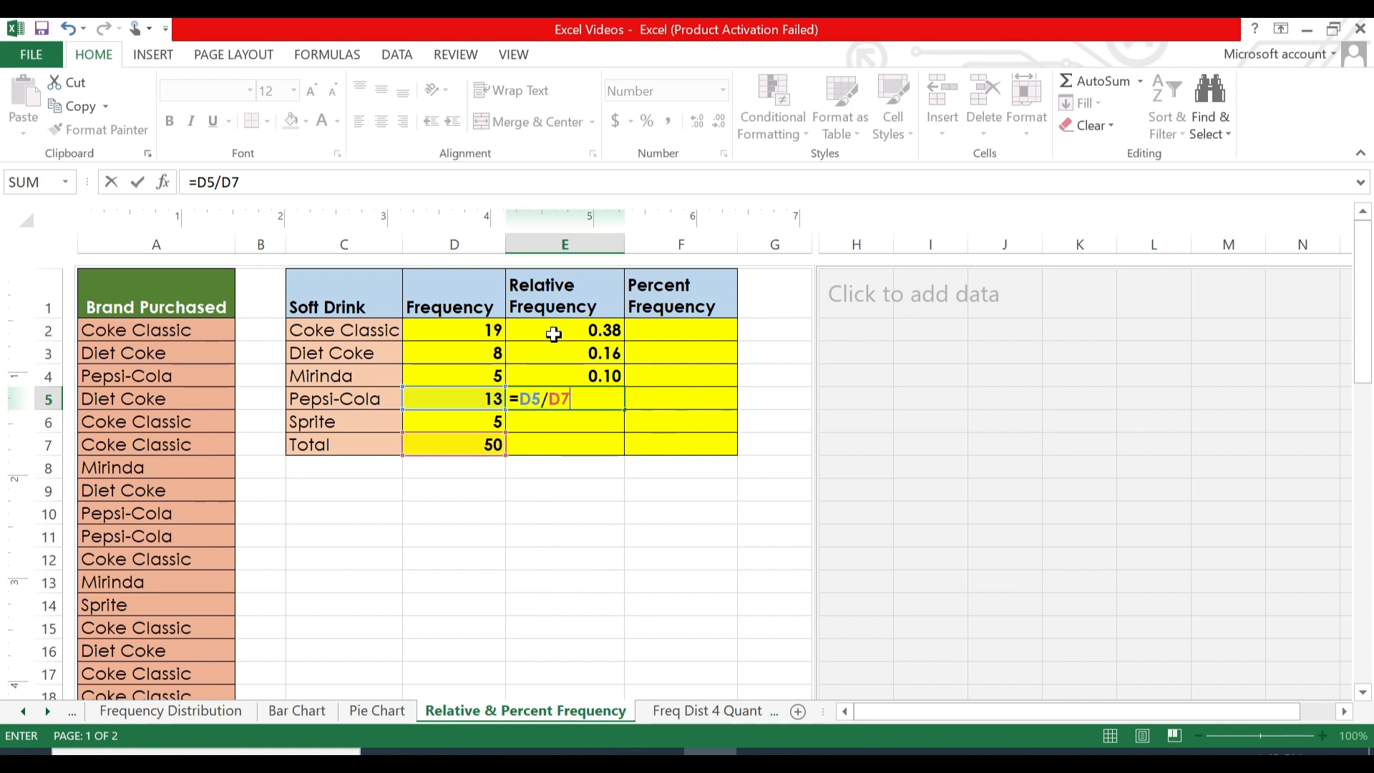
key("Return")
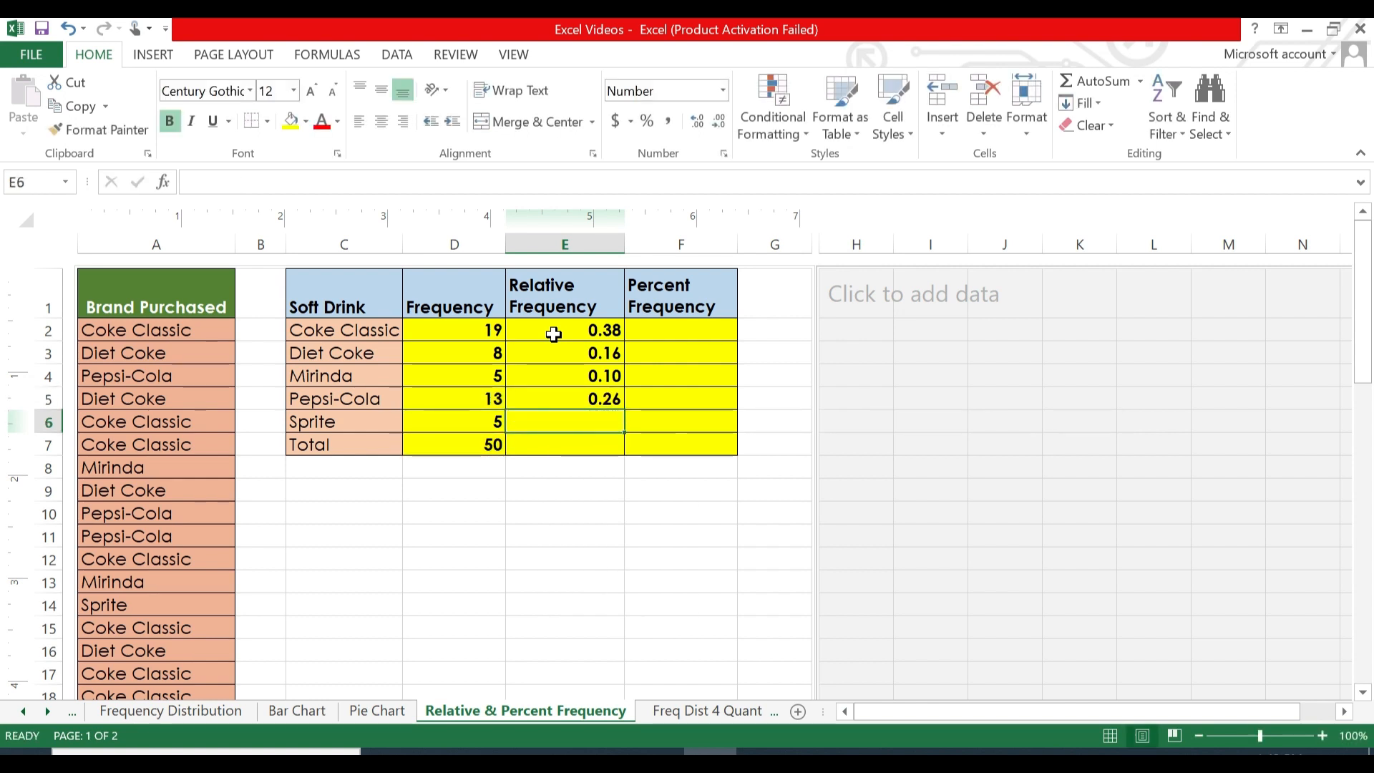
type("=D6")
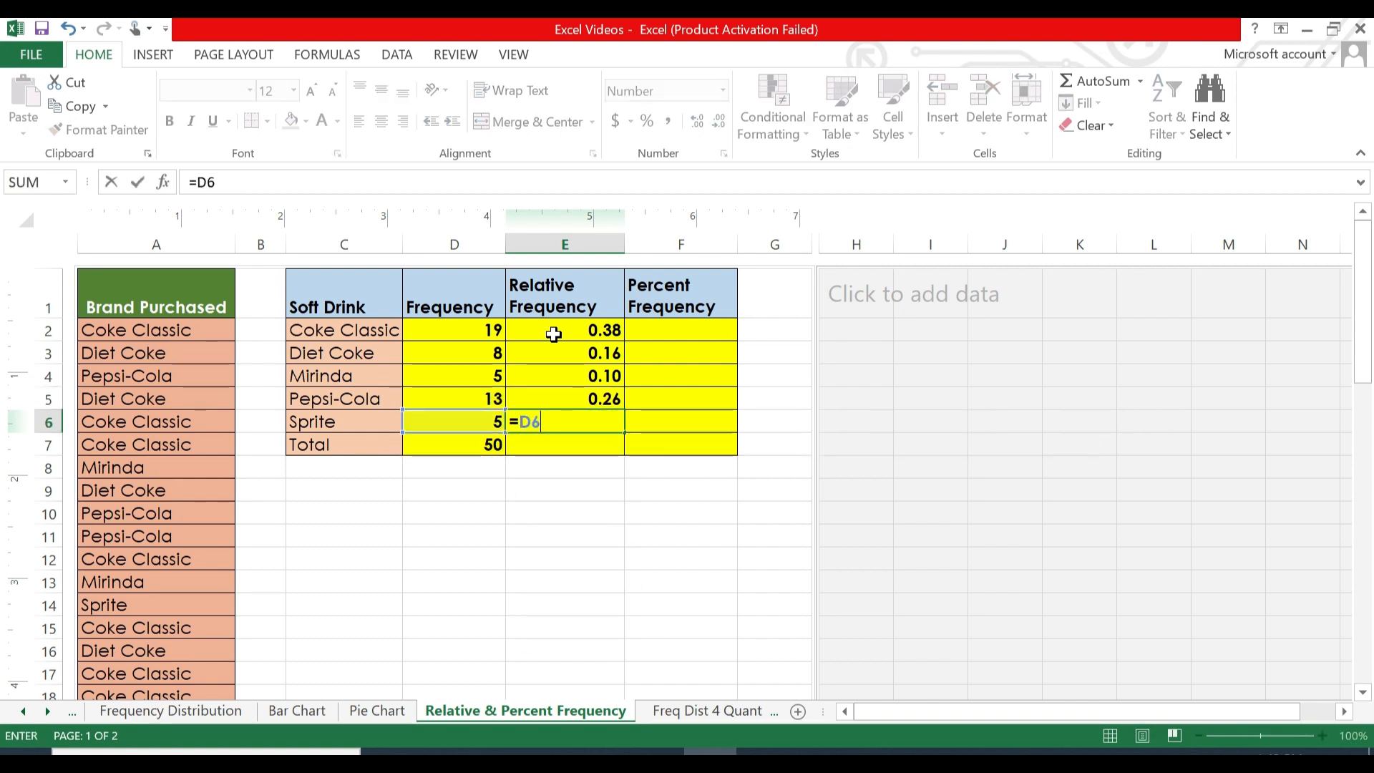
type("/D7")
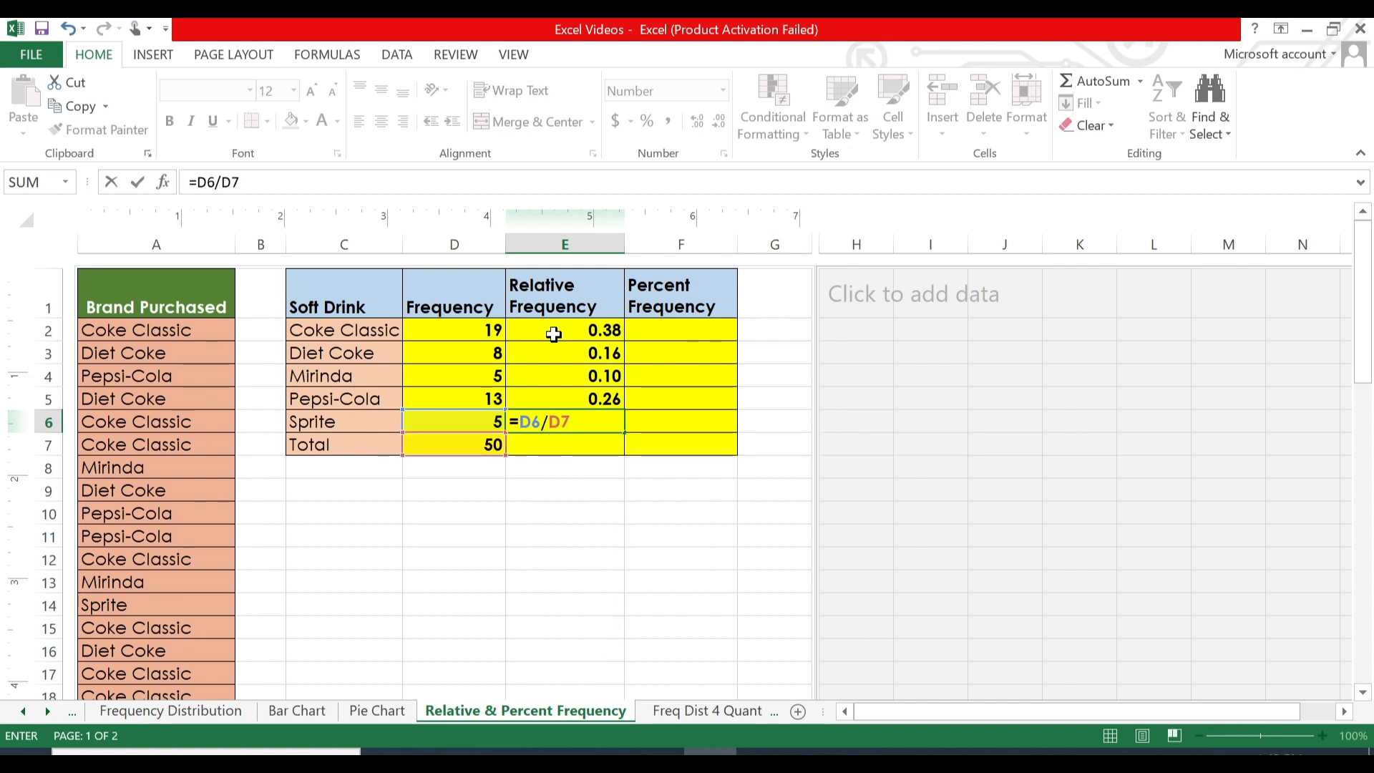
key("Return")
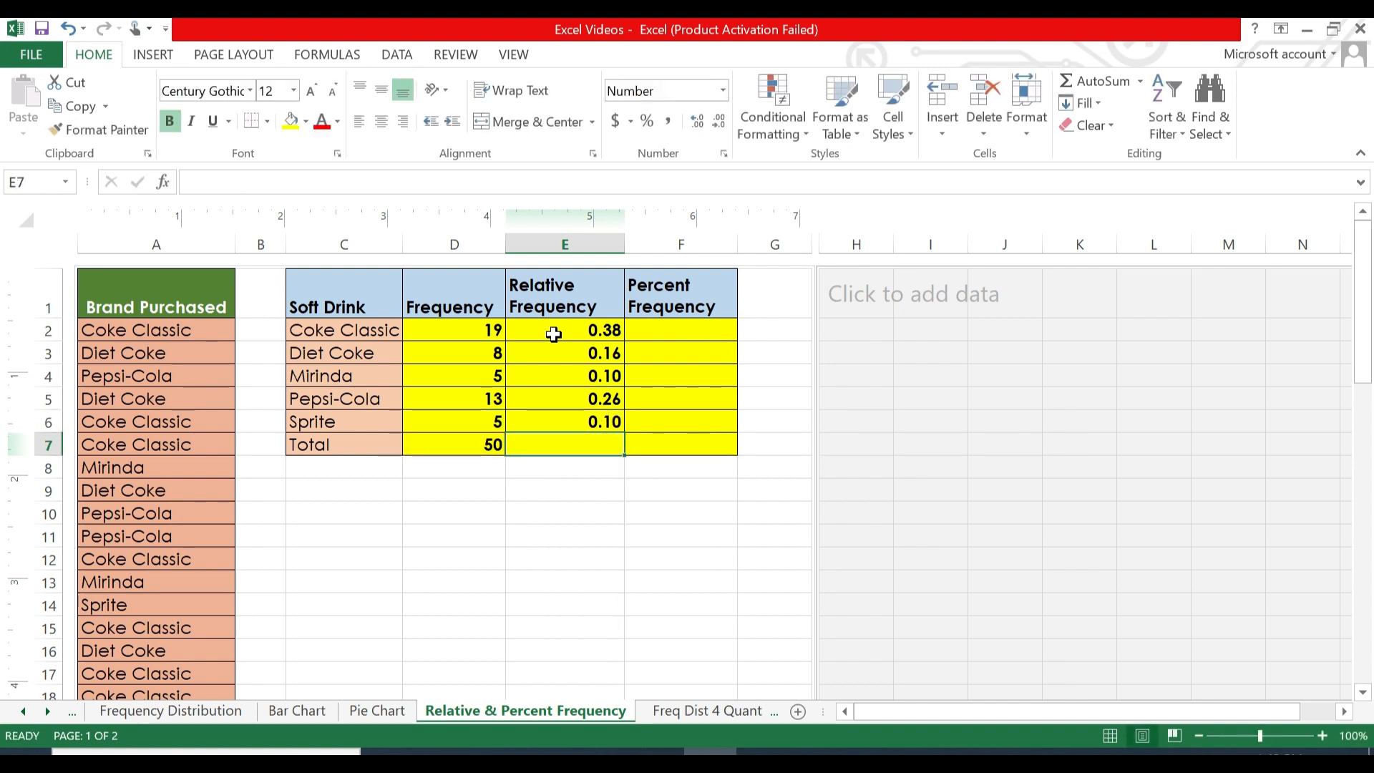
Step: Total the Relative Frequency column in cell E7 with the formula =SUM(E2:E6)
type("=SUM")
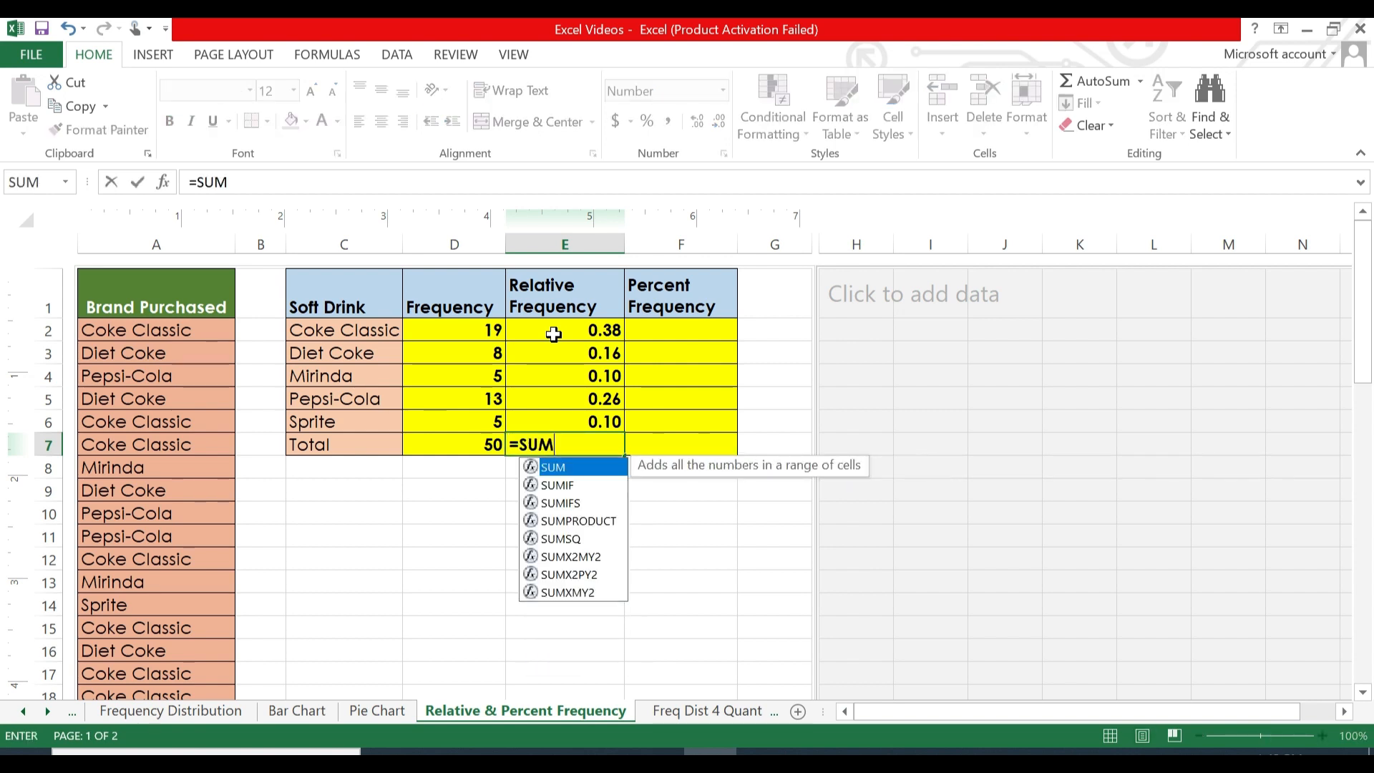
type("(E")
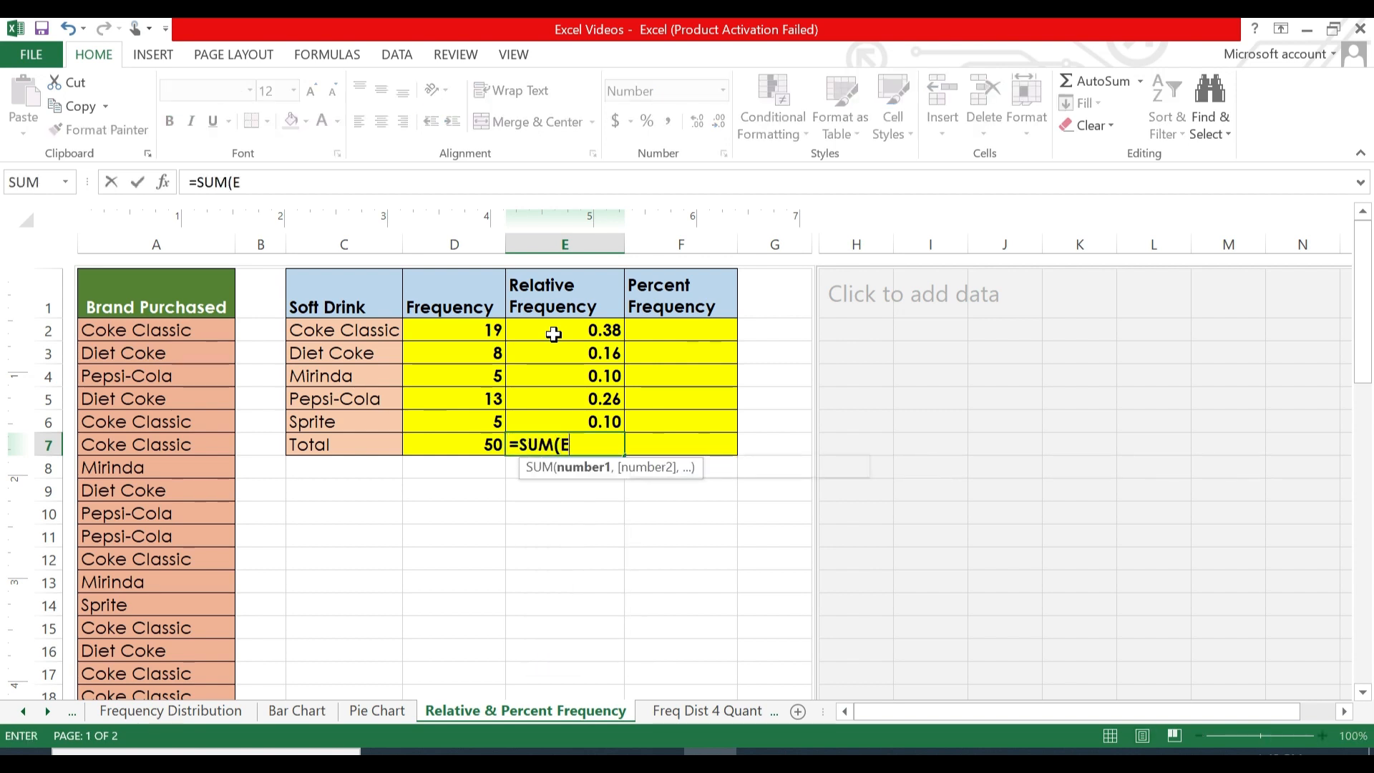
type("2:")
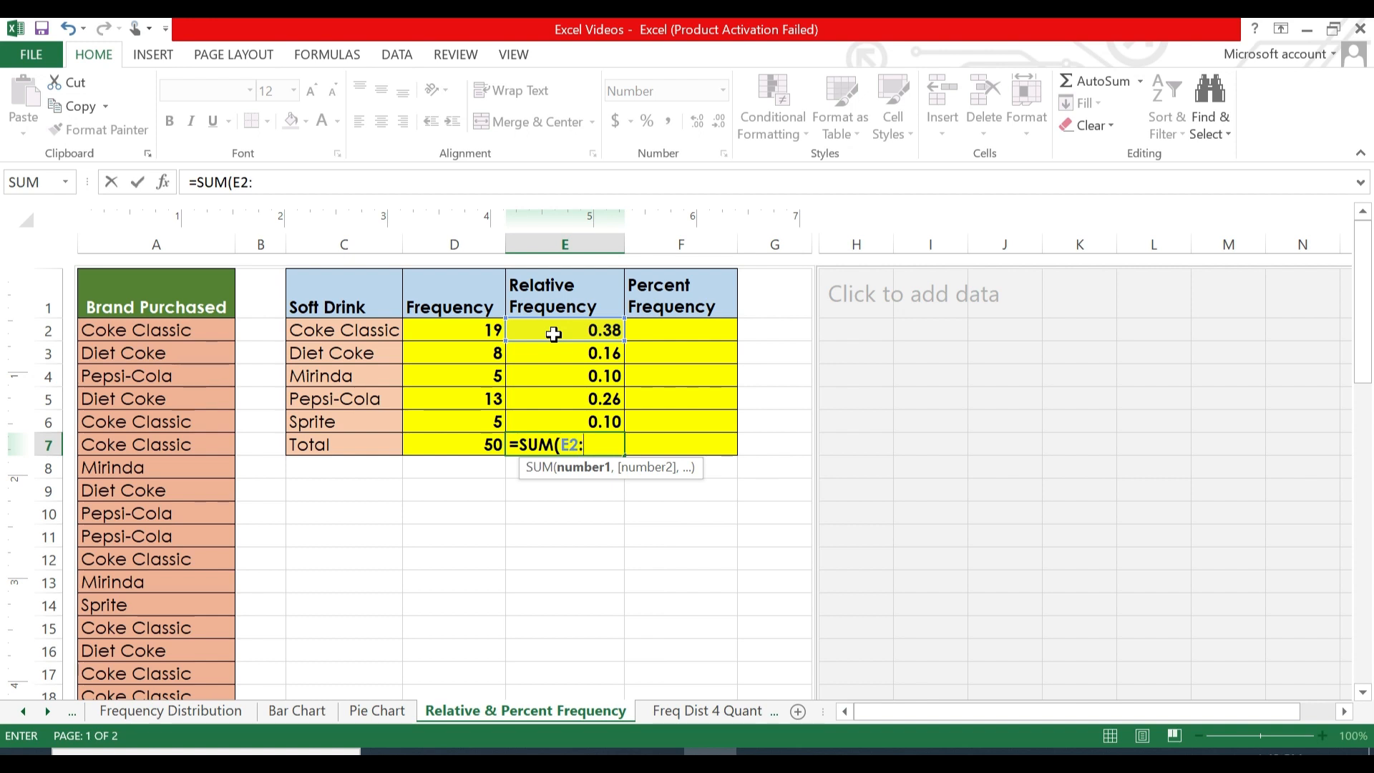
type("E6")
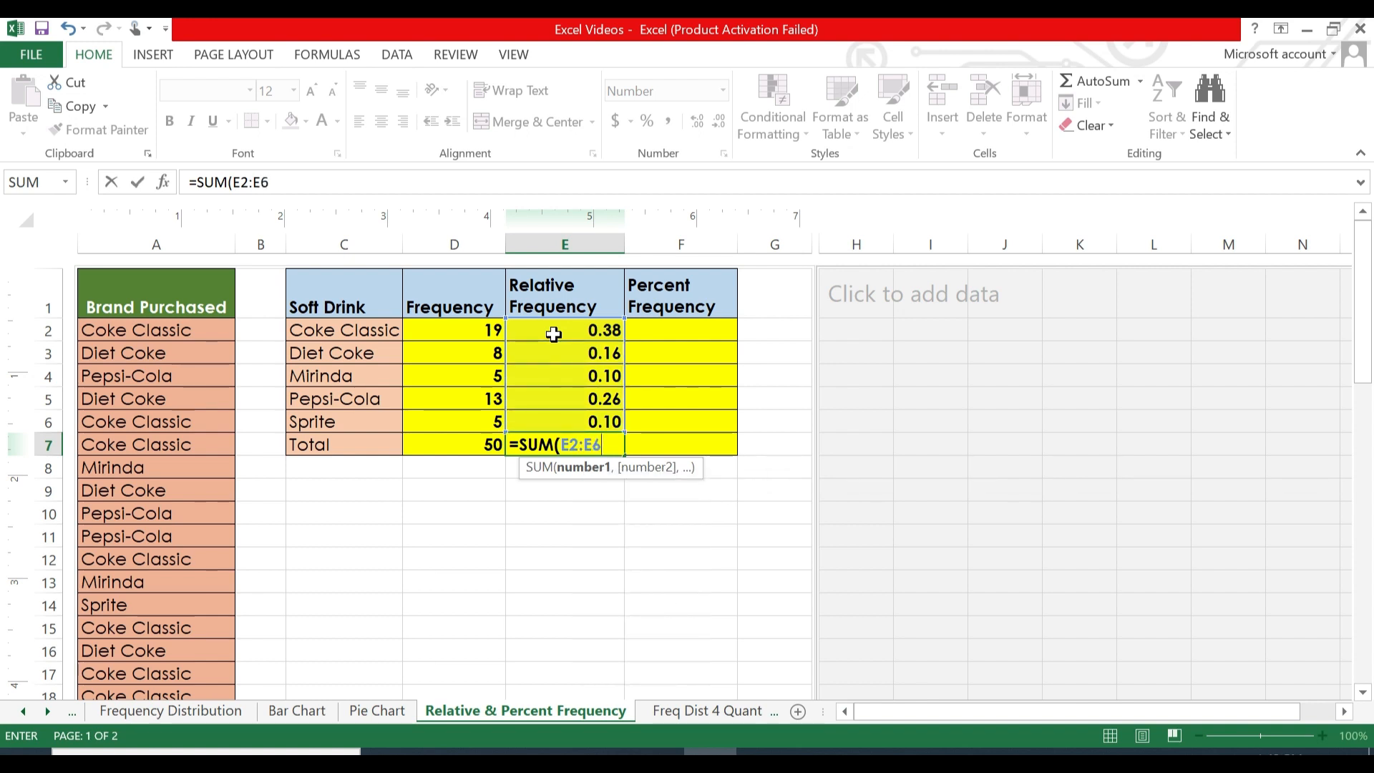
type(")")
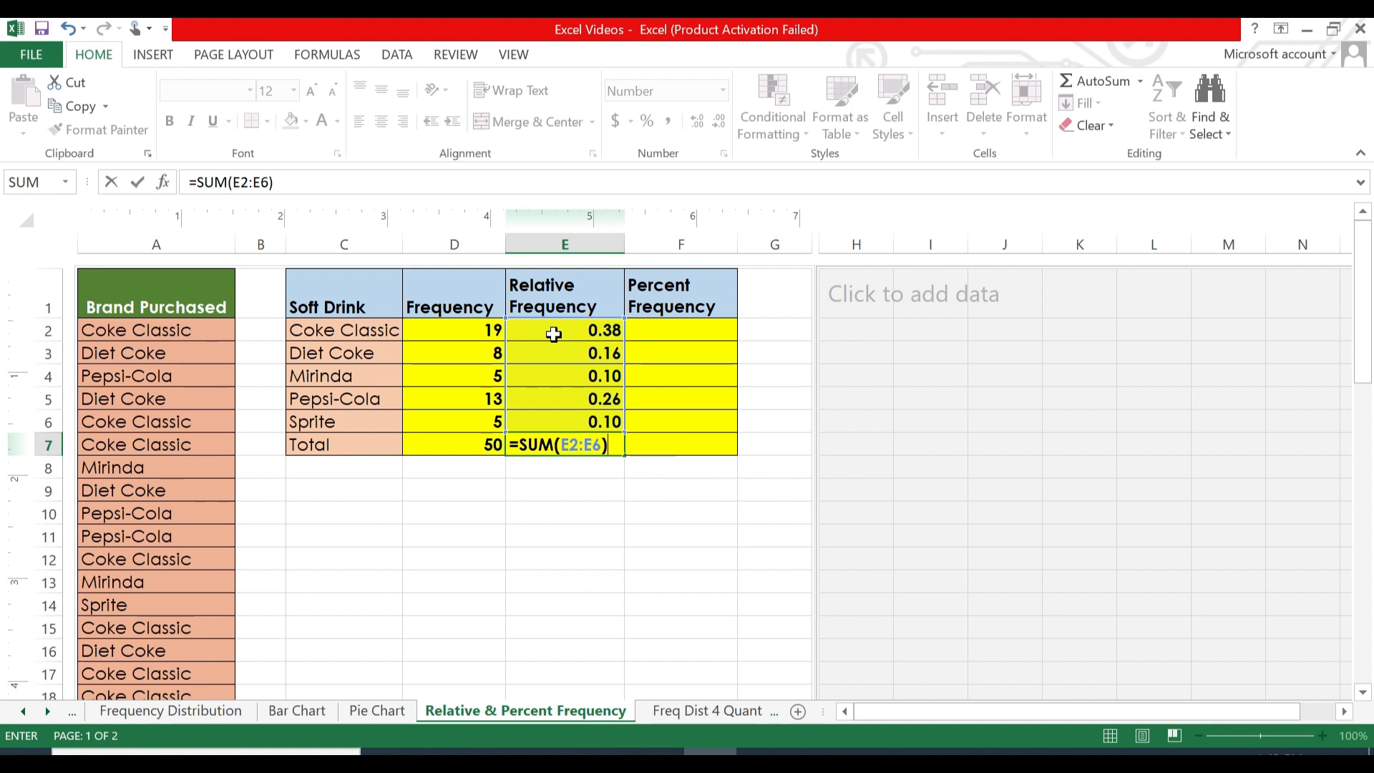
key("Return")
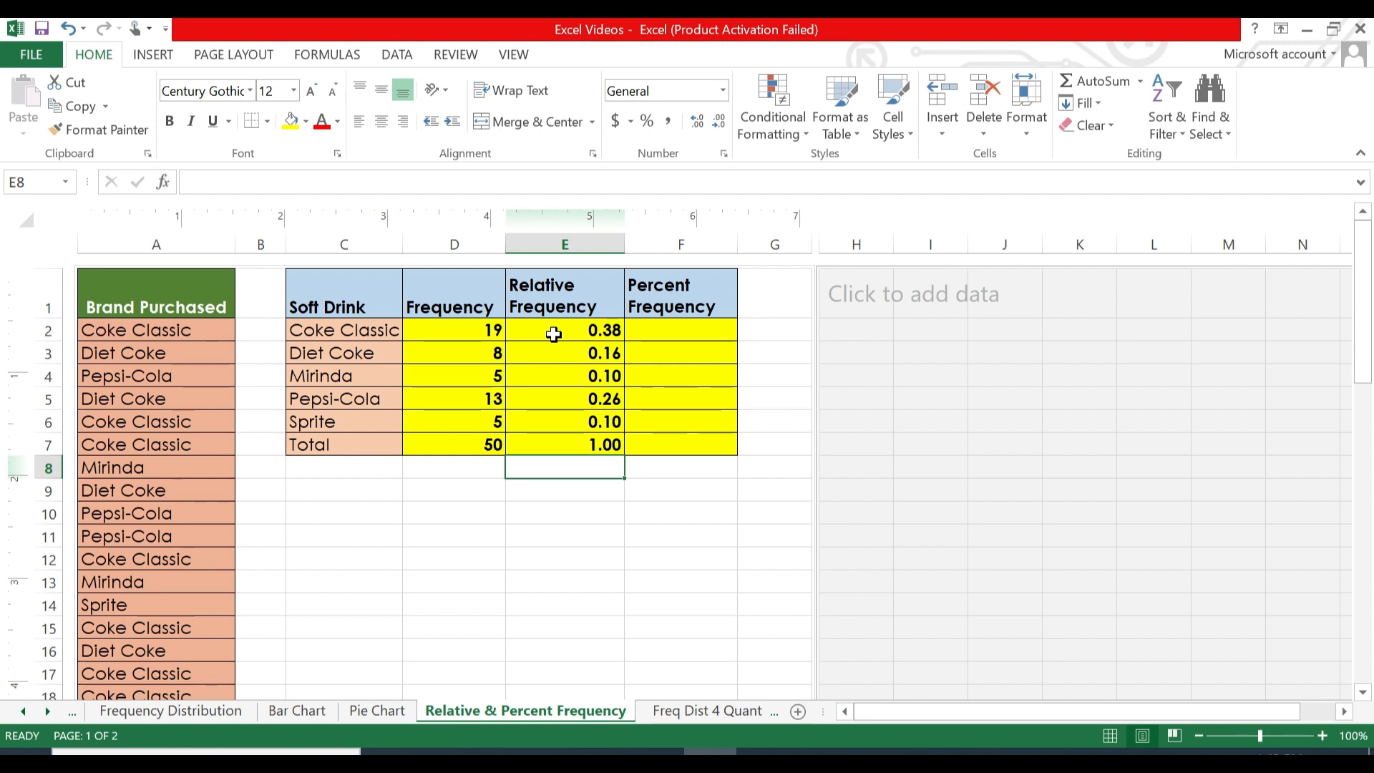
Step: Calculate Coke Classic's percent frequency in cell F2 with the formula =E2*100
key("Right")
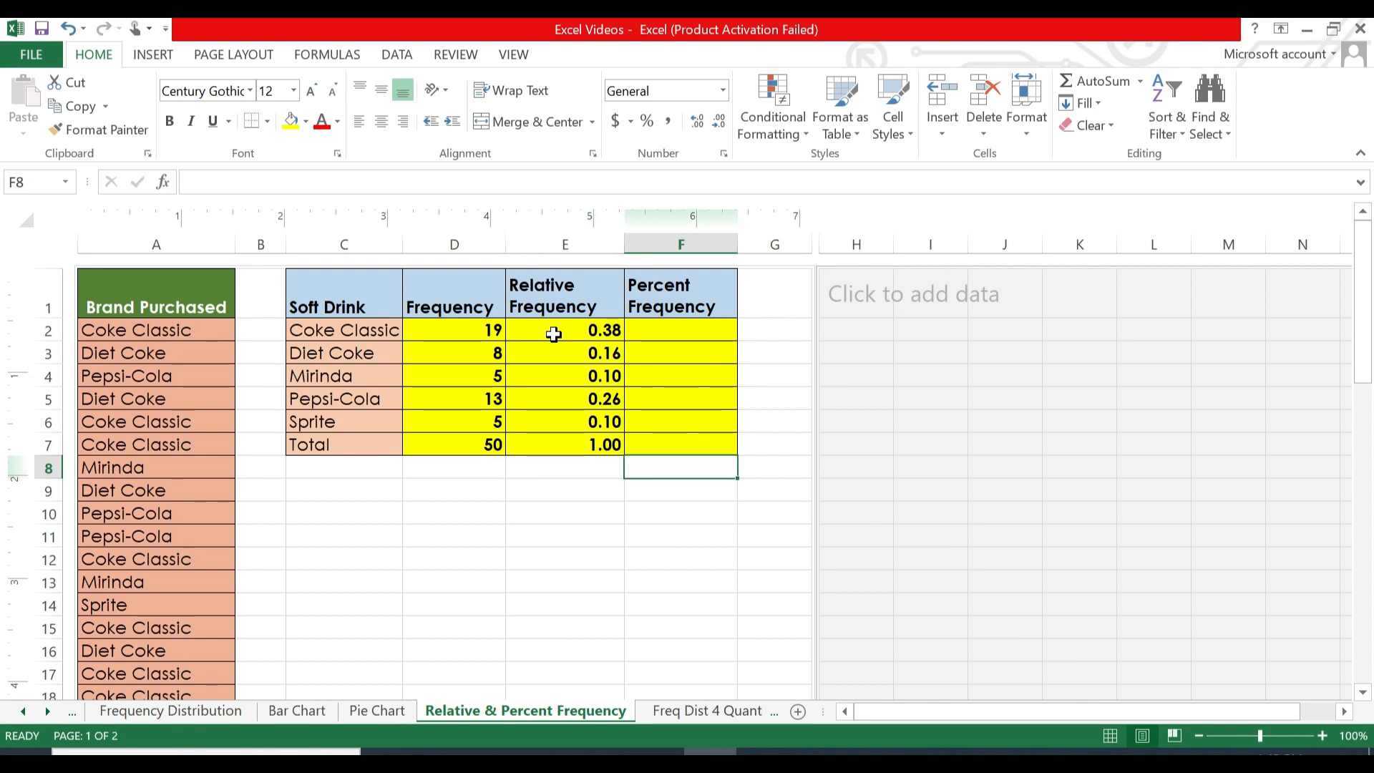
key("Up")
key("Up")
key("Up")
key("Up")
key("Up")
key("Up")
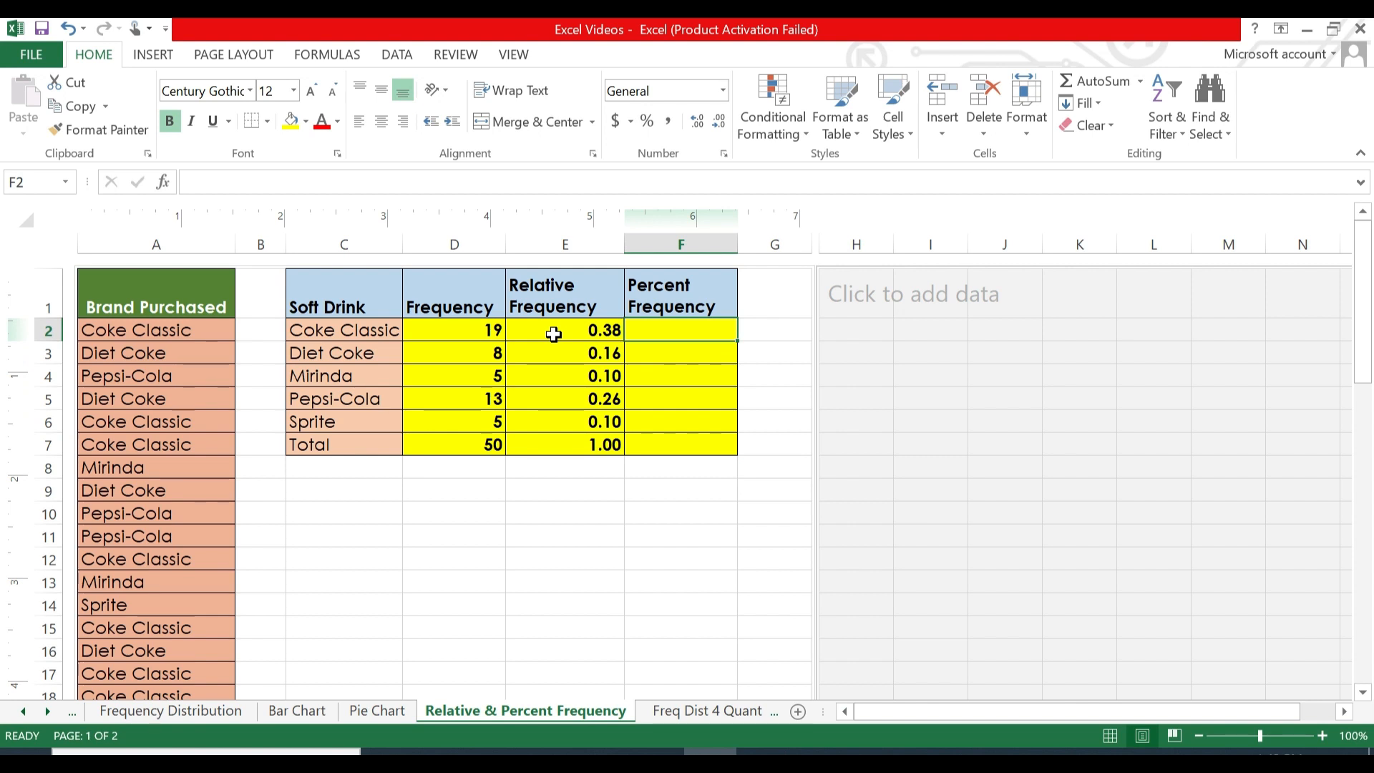
type("=")
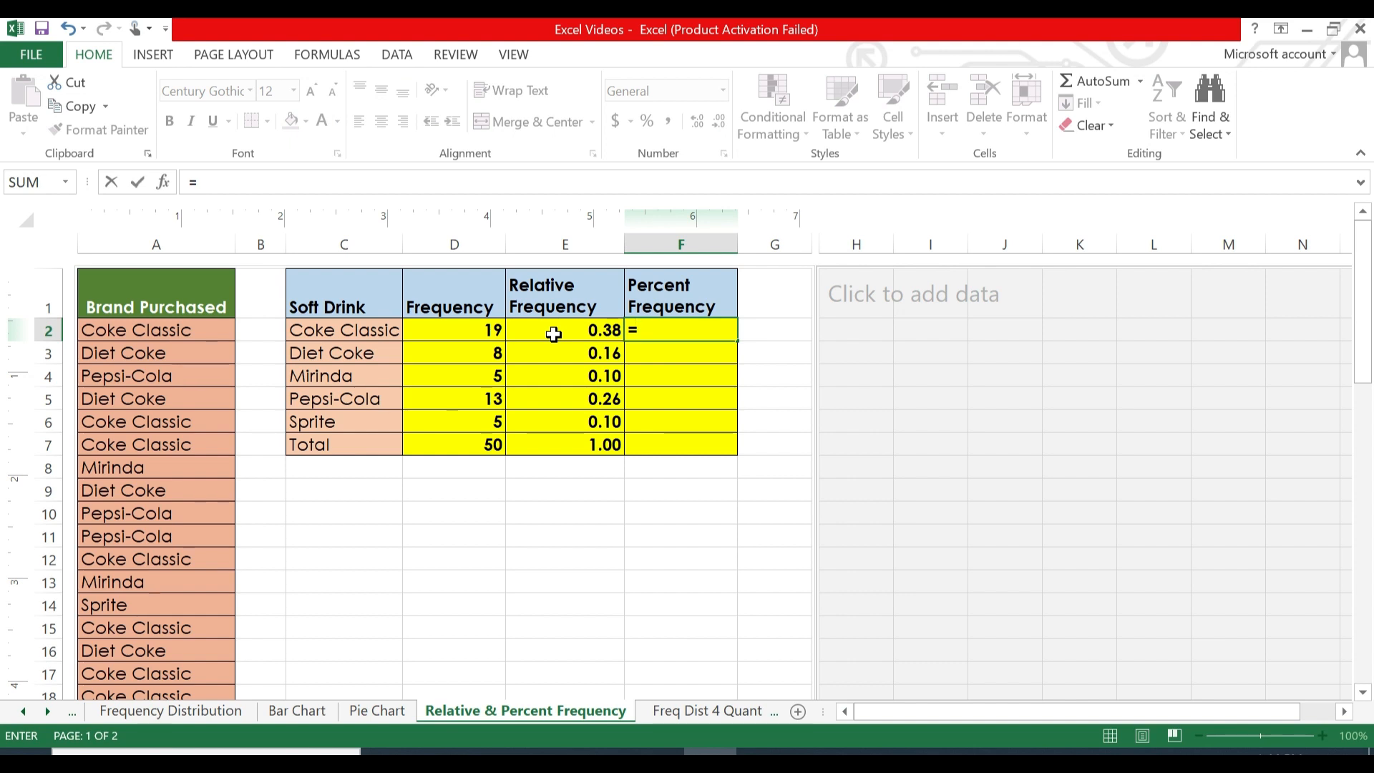
left_click(553, 335)
type("*")
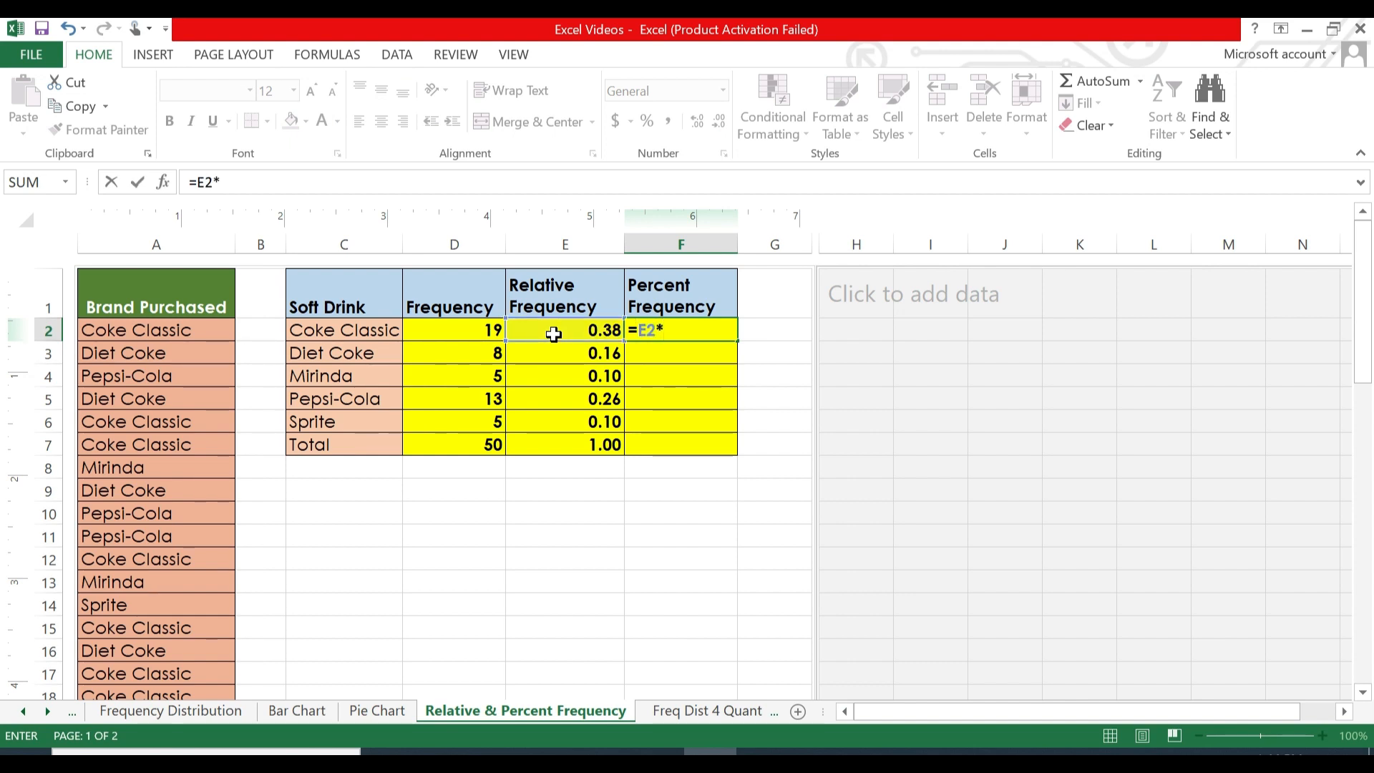
type("100")
key("Return")
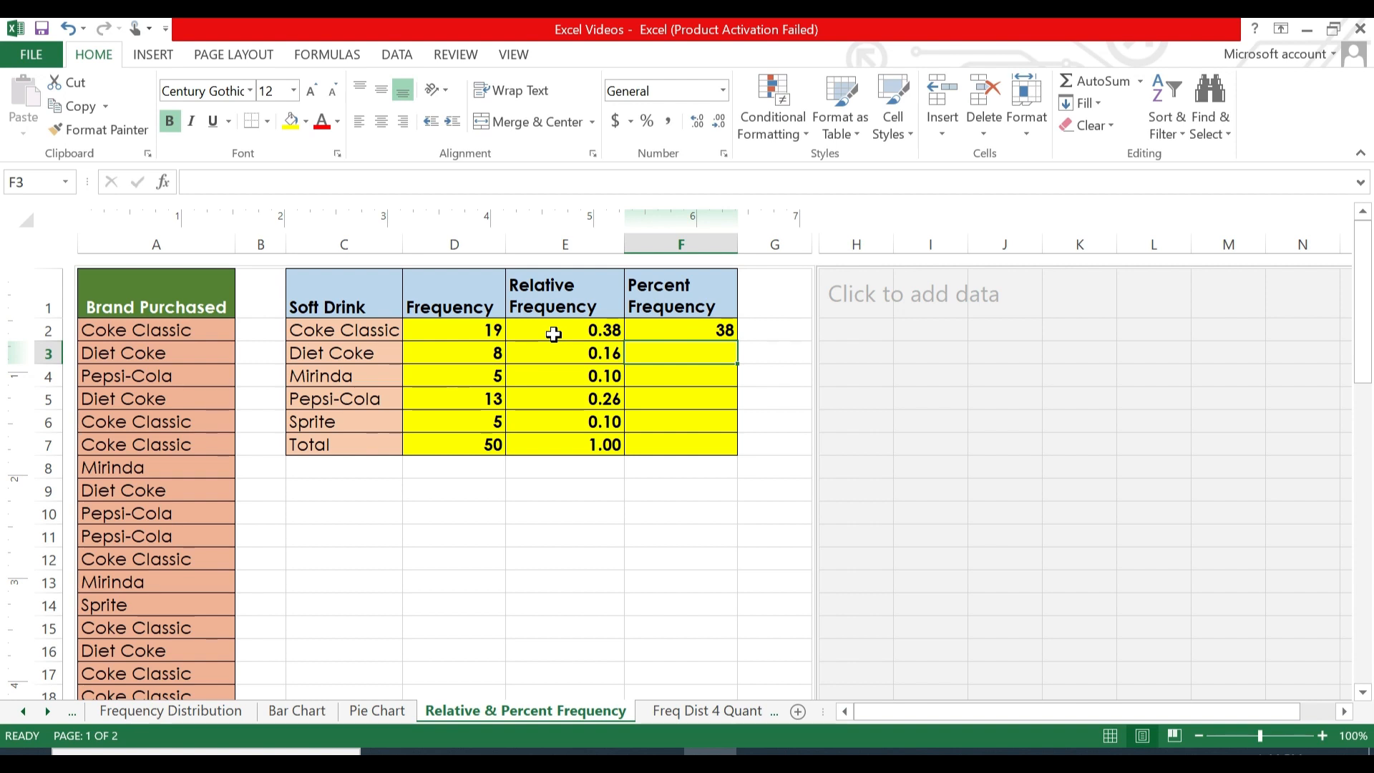
Step: Calculate the percent frequencies of Diet Coke and Mirinda by entering =E3*100 in F3 and =E4*100 in F4
type("=")
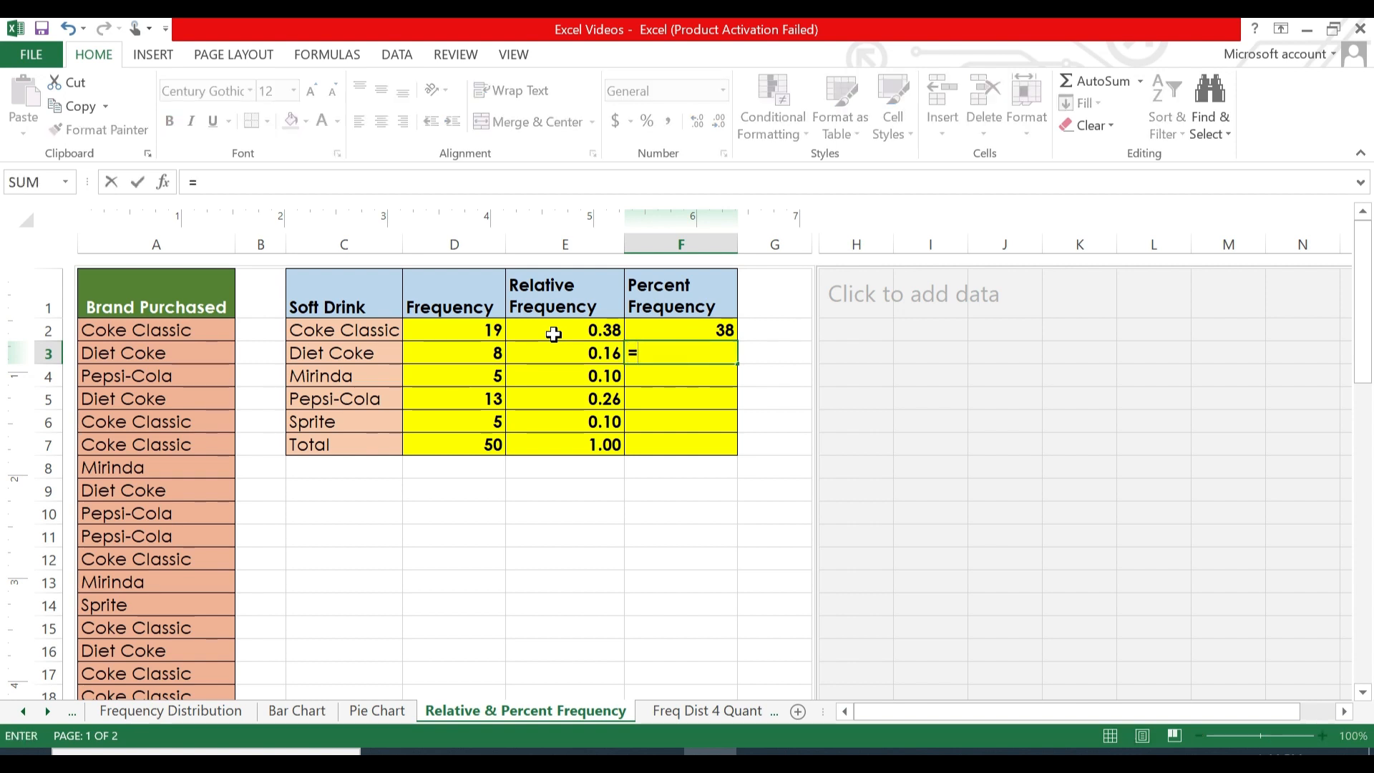
key("Left")
type("*")
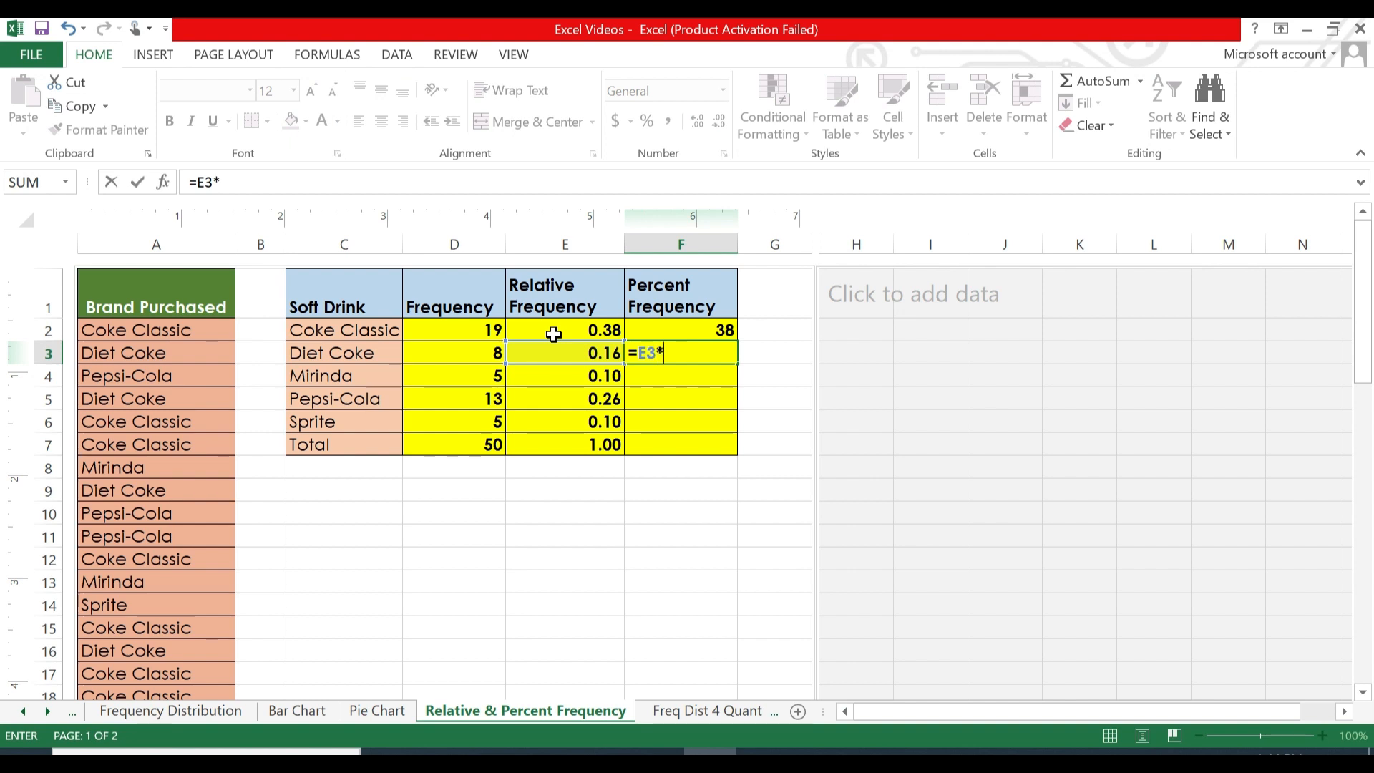
type("100")
key("Return")
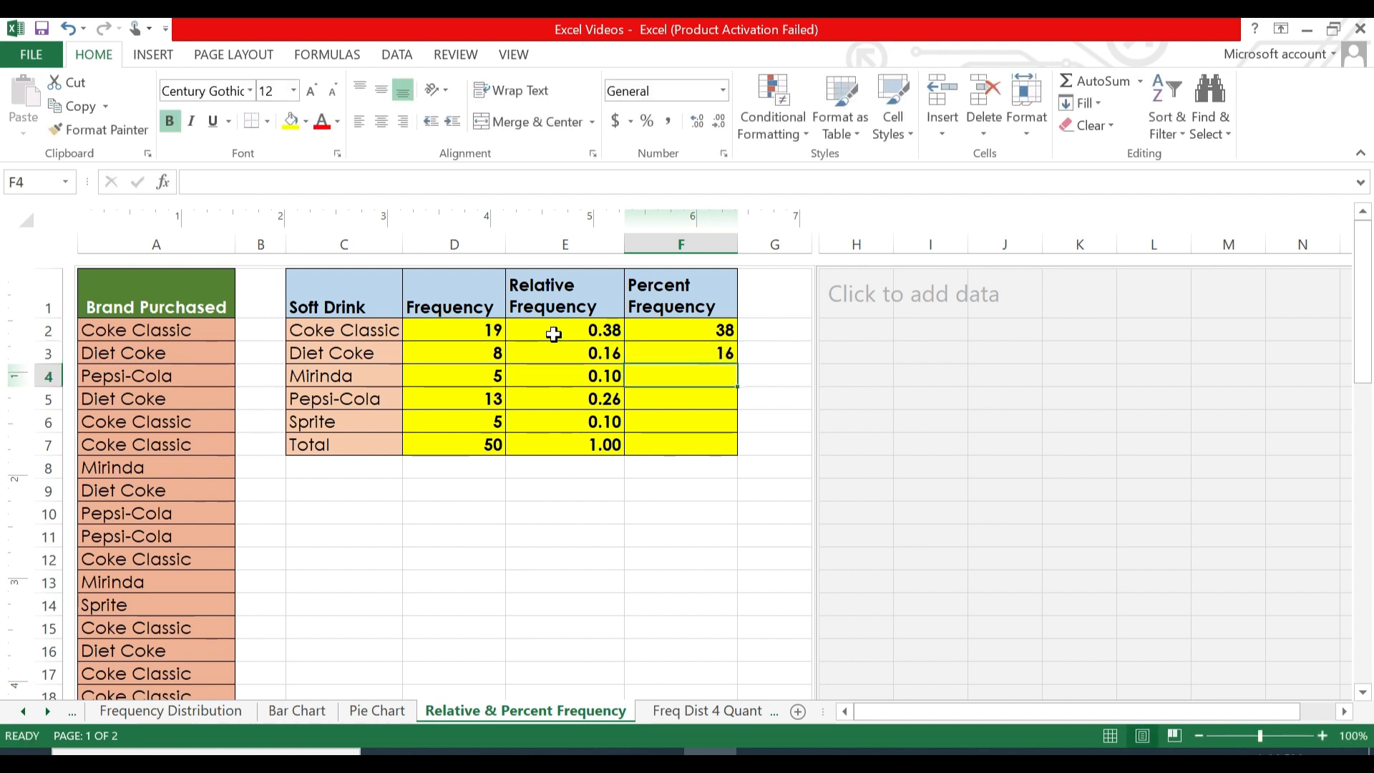
type("=")
key("Left")
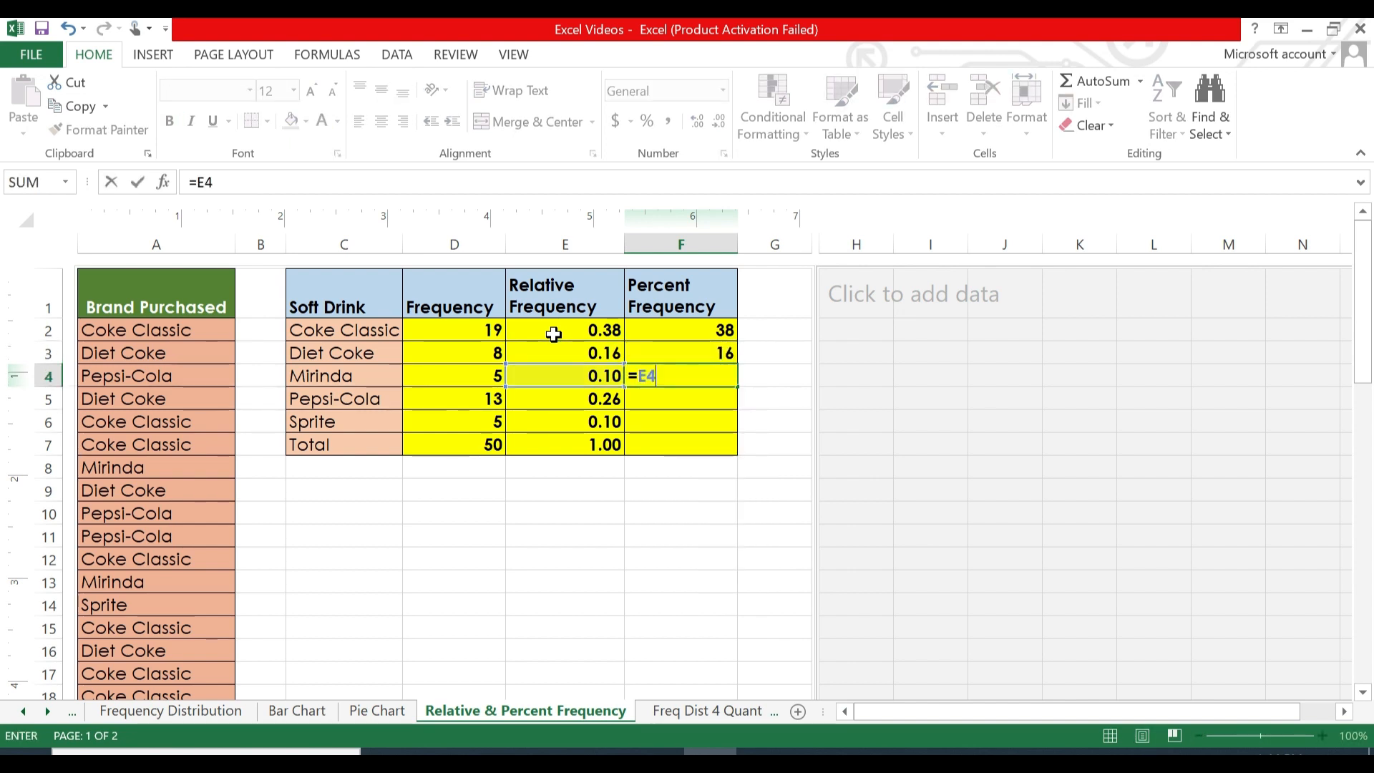
type("*")
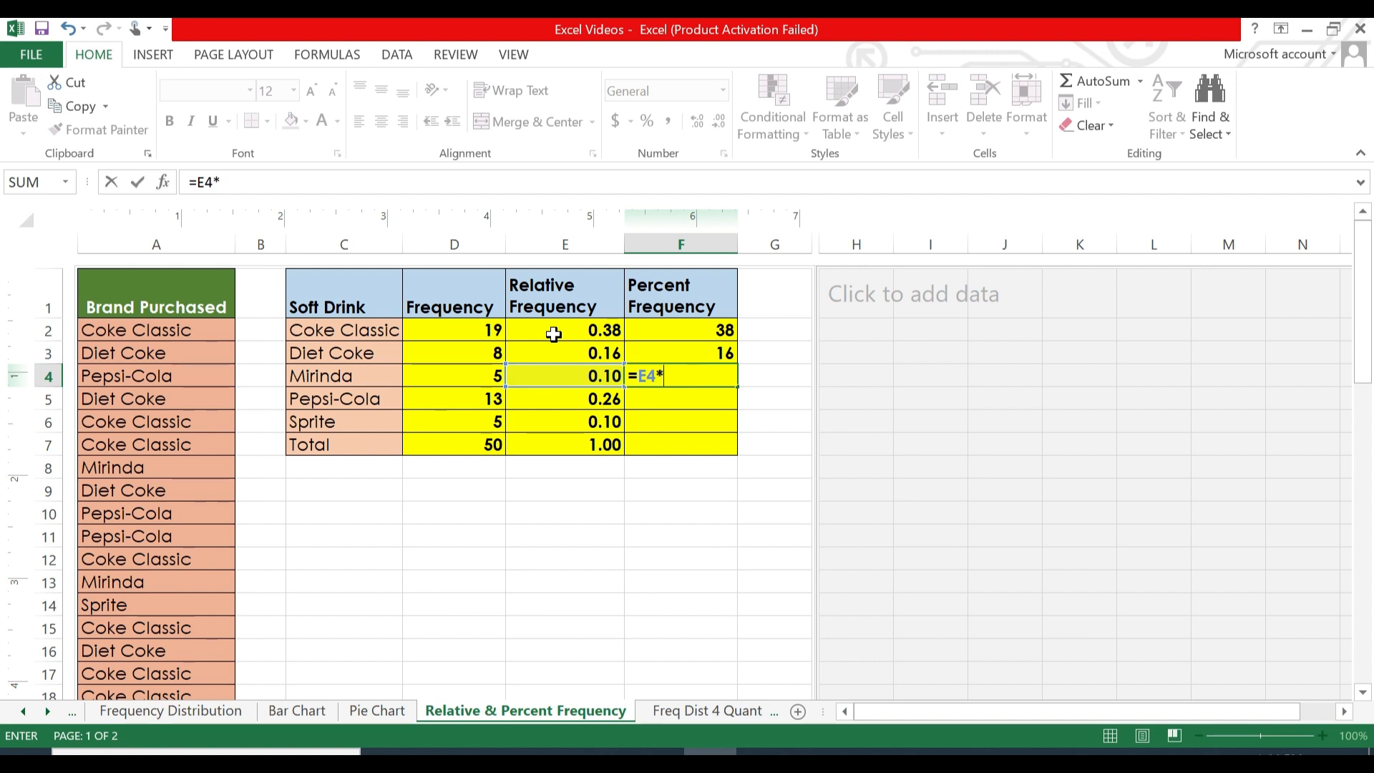
type("100")
key("Return")
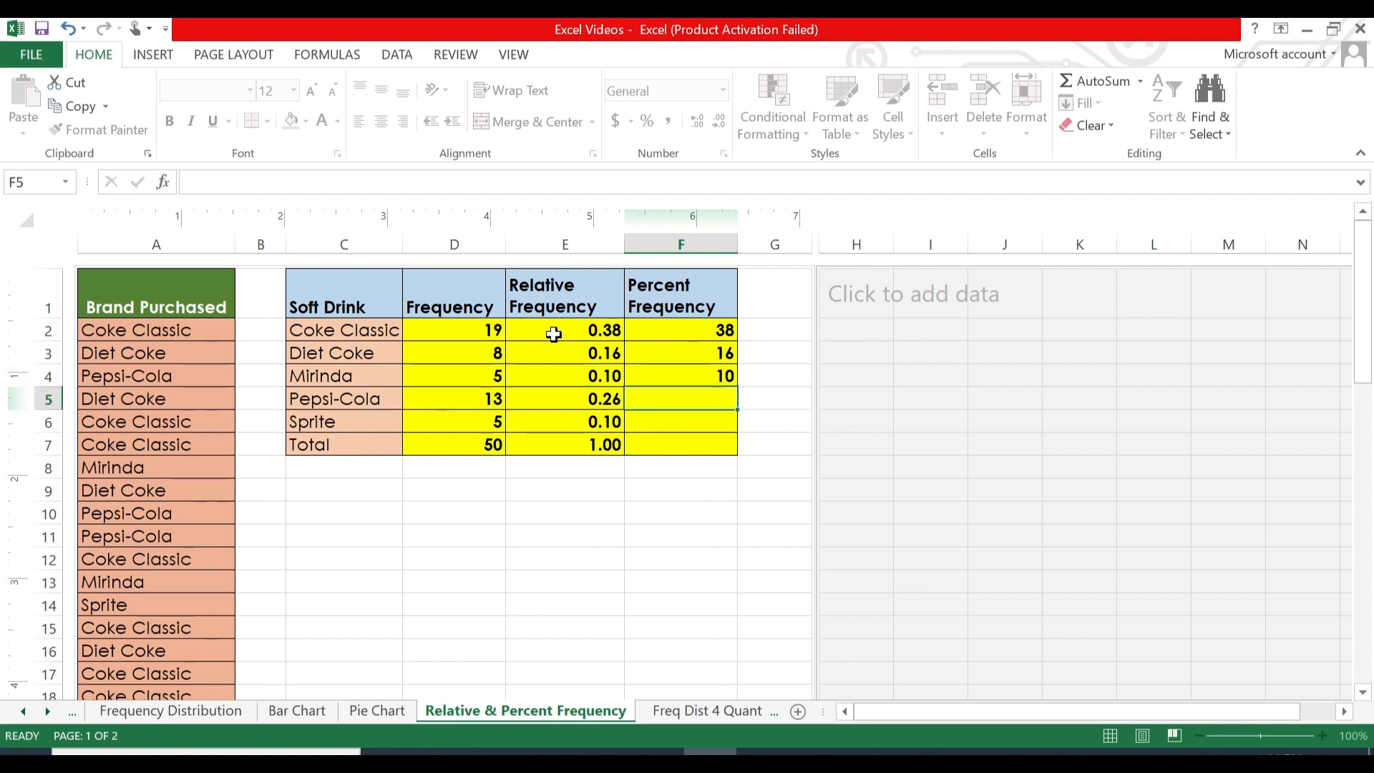
Step: Calculate the percent frequencies of Pepsi-Cola and Sprite by entering =E5*100 in F5 and =E6*100 in F6
type("=")
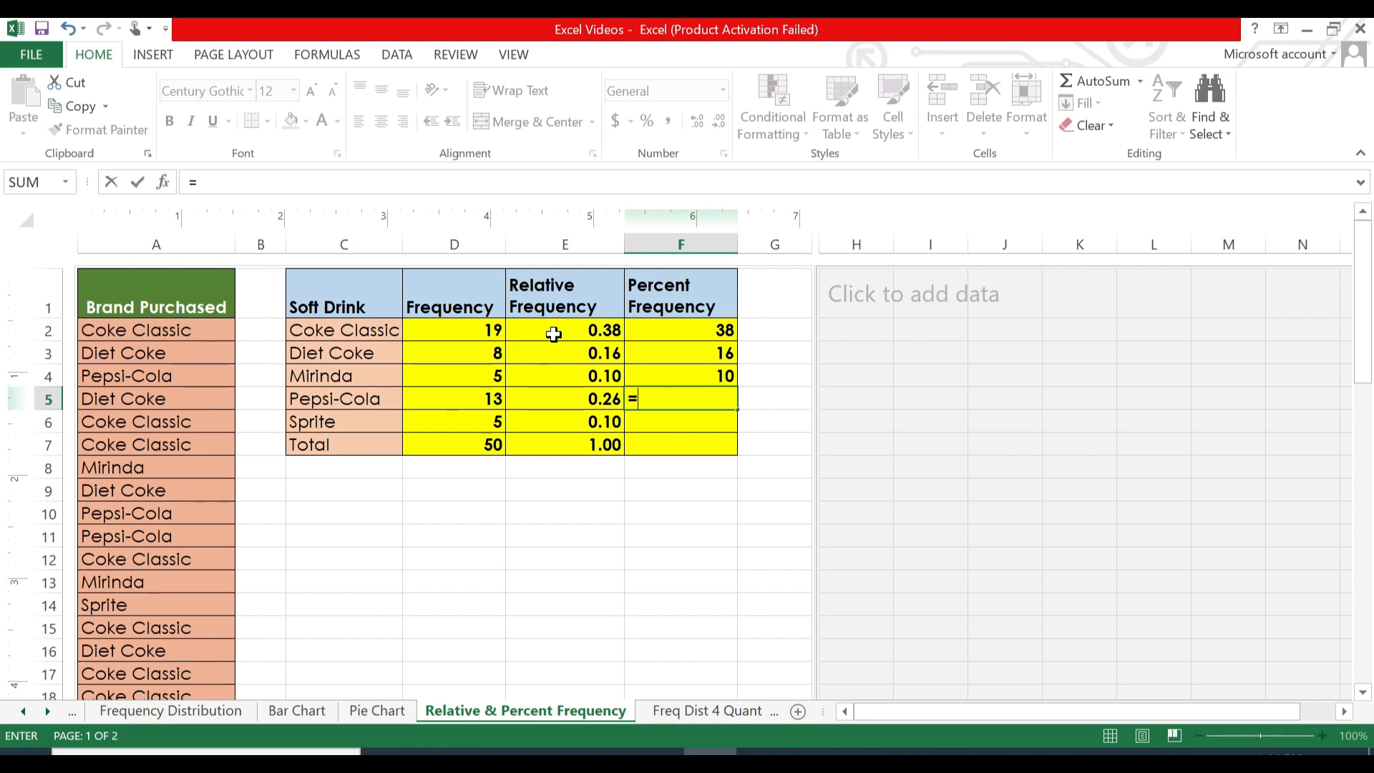
key("Left")
type("*100")
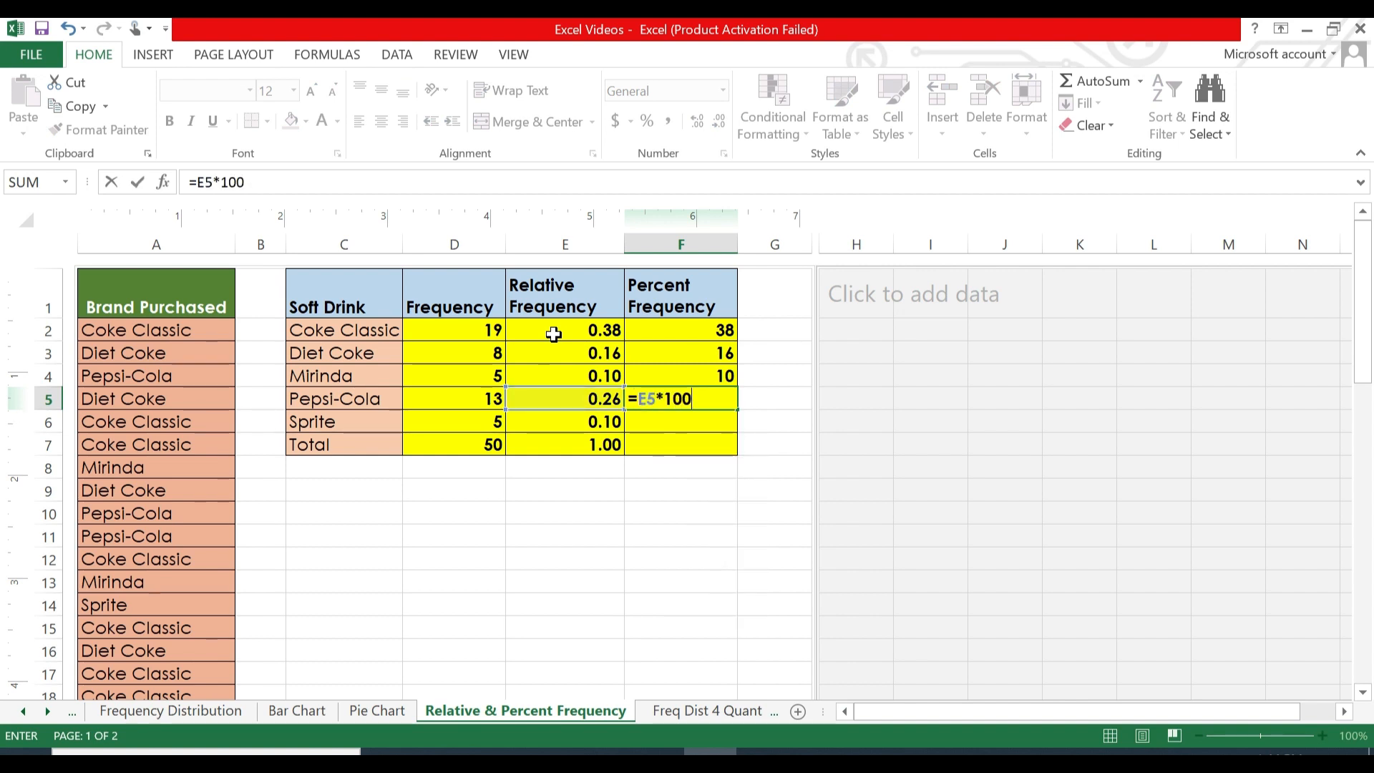
key("Return")
type("=")
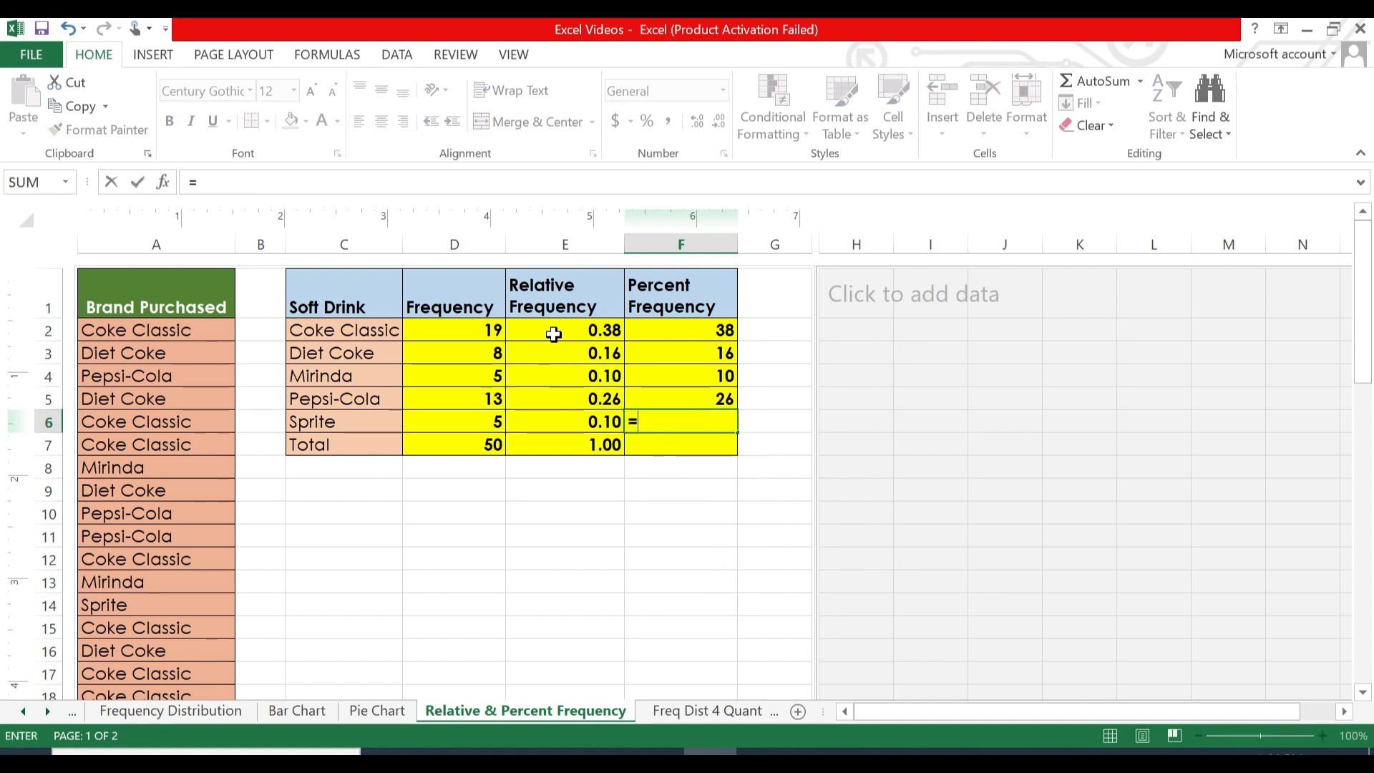
key("Left")
type("*100")
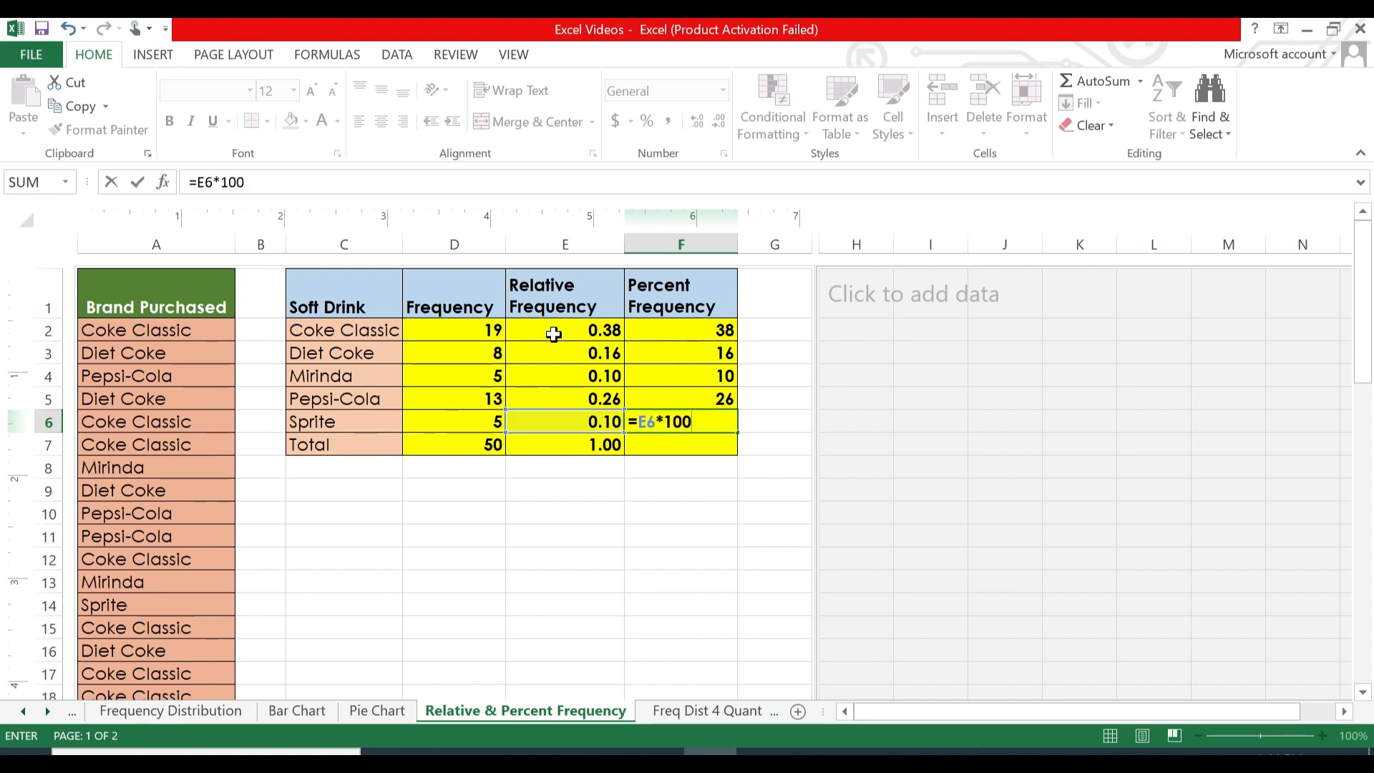
key("Return")
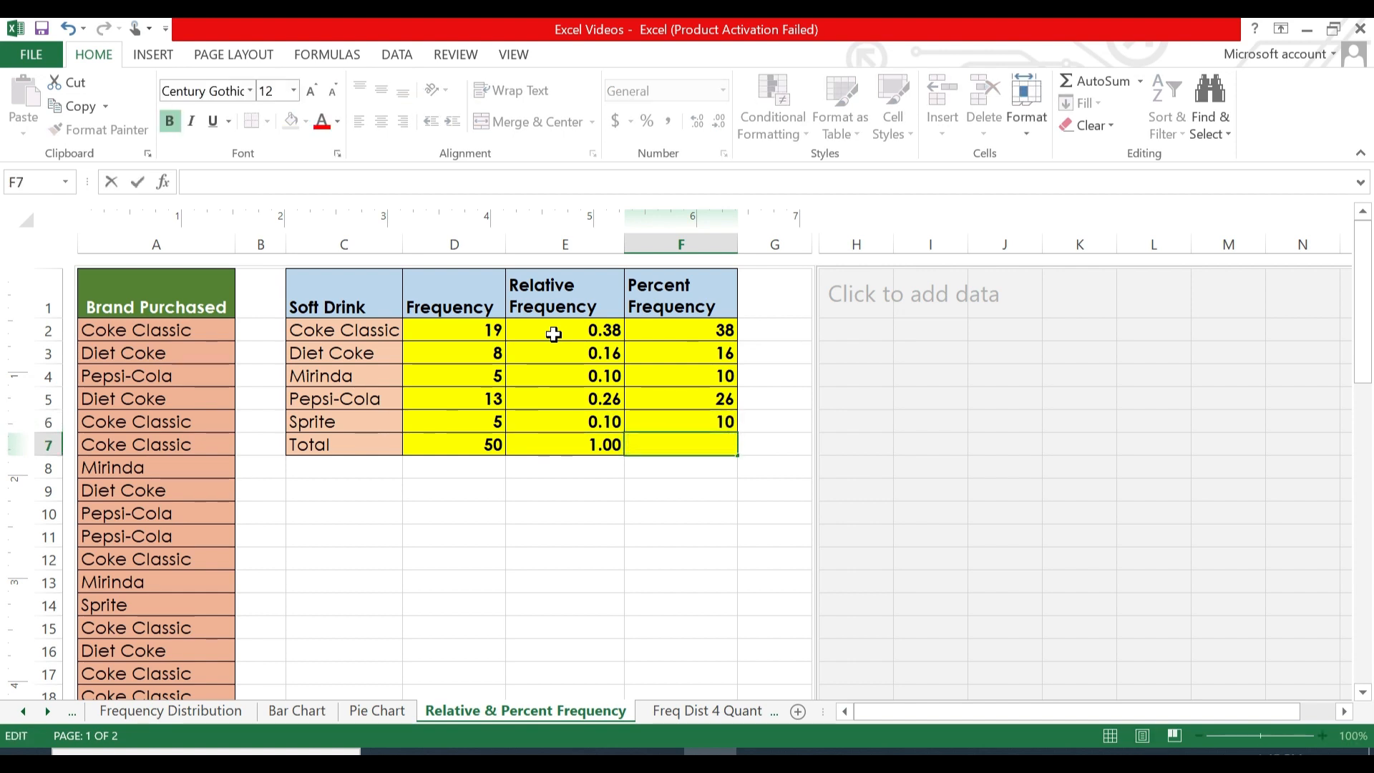
Step: Total the Percent Frequency column in cell F7 with the formula =SUM(F2:F6)
type("=")
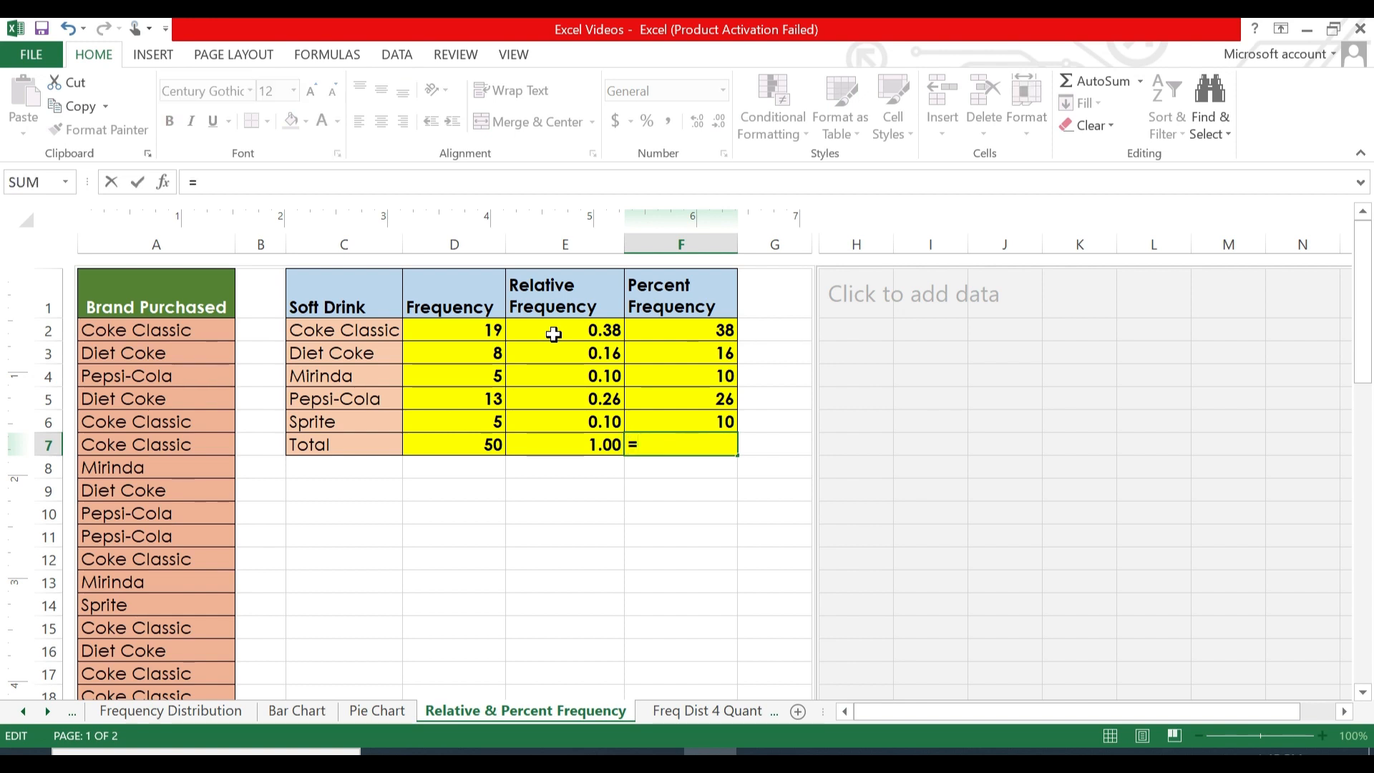
type("SUM(")
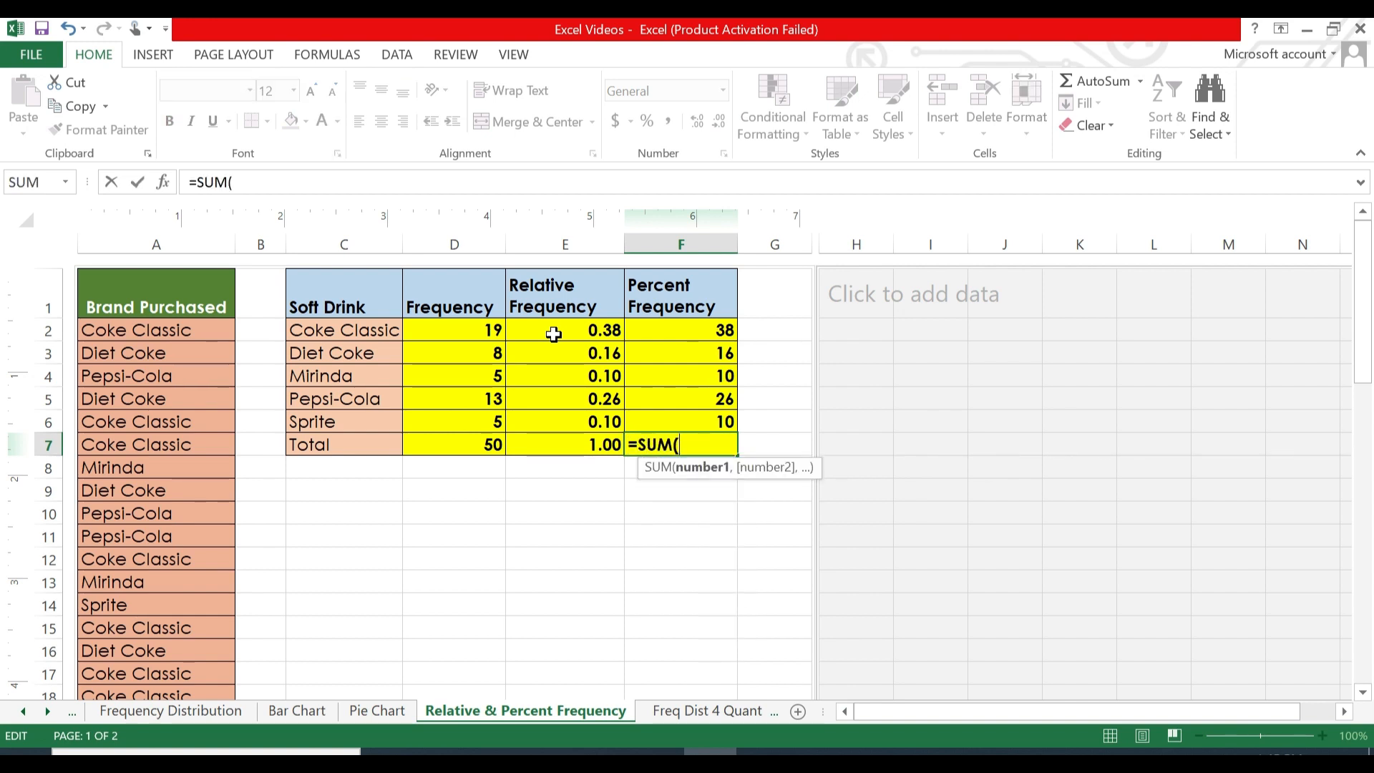
type("F2:")
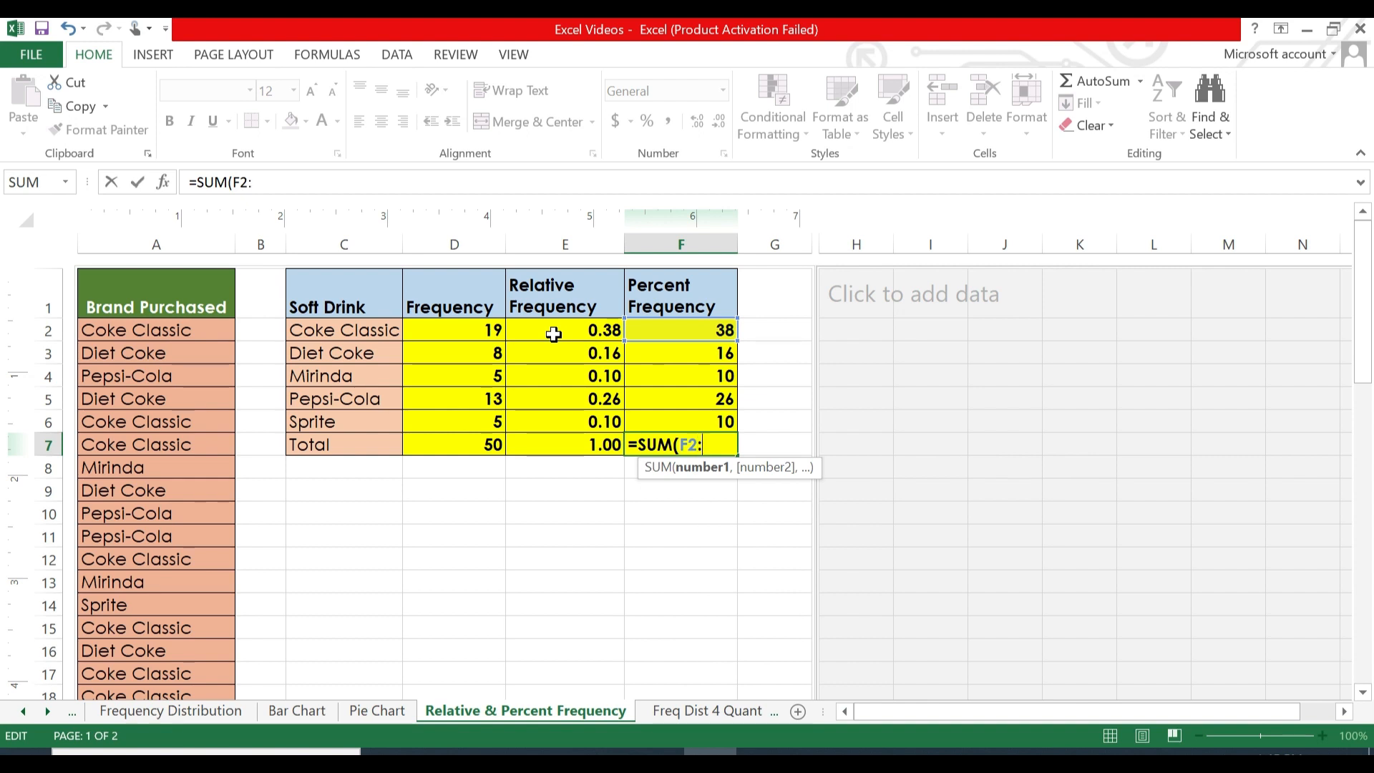
type("F6)")
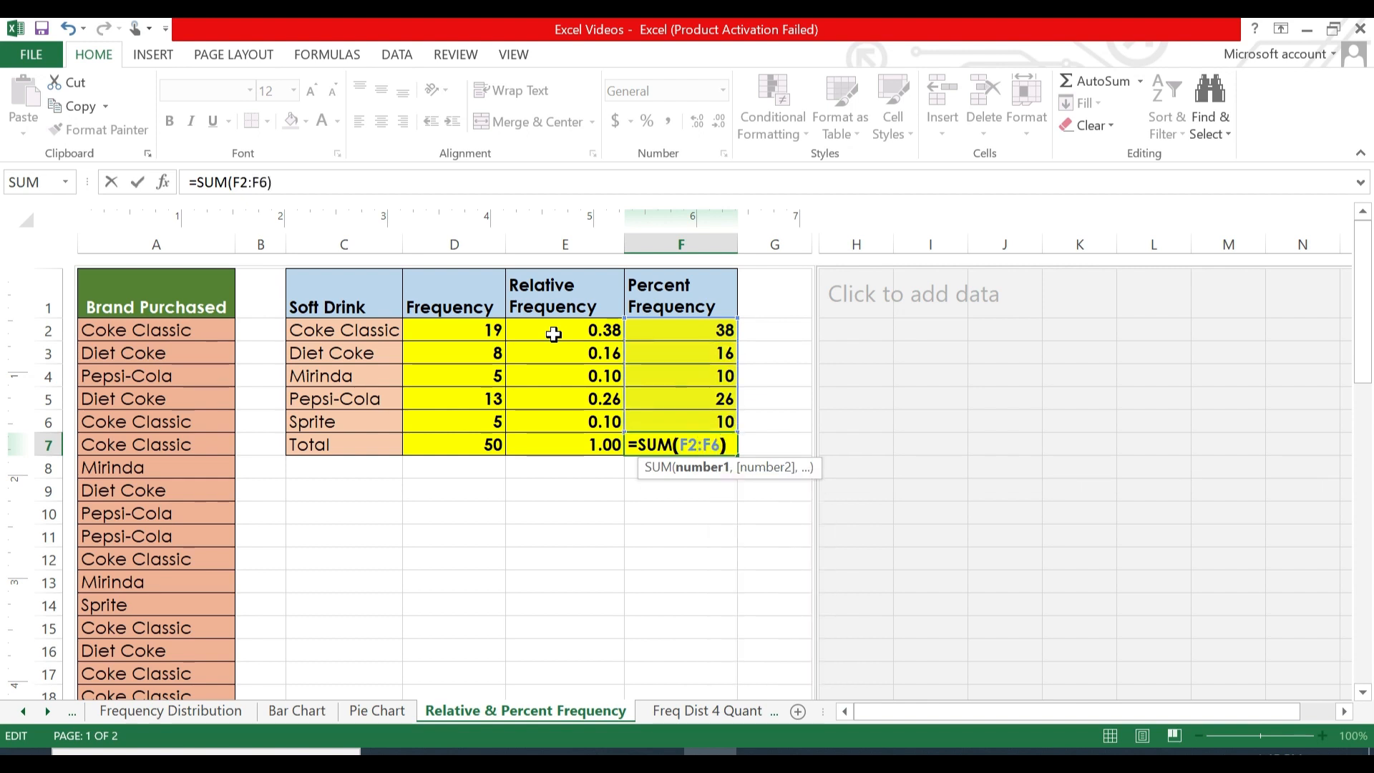
key("Return")
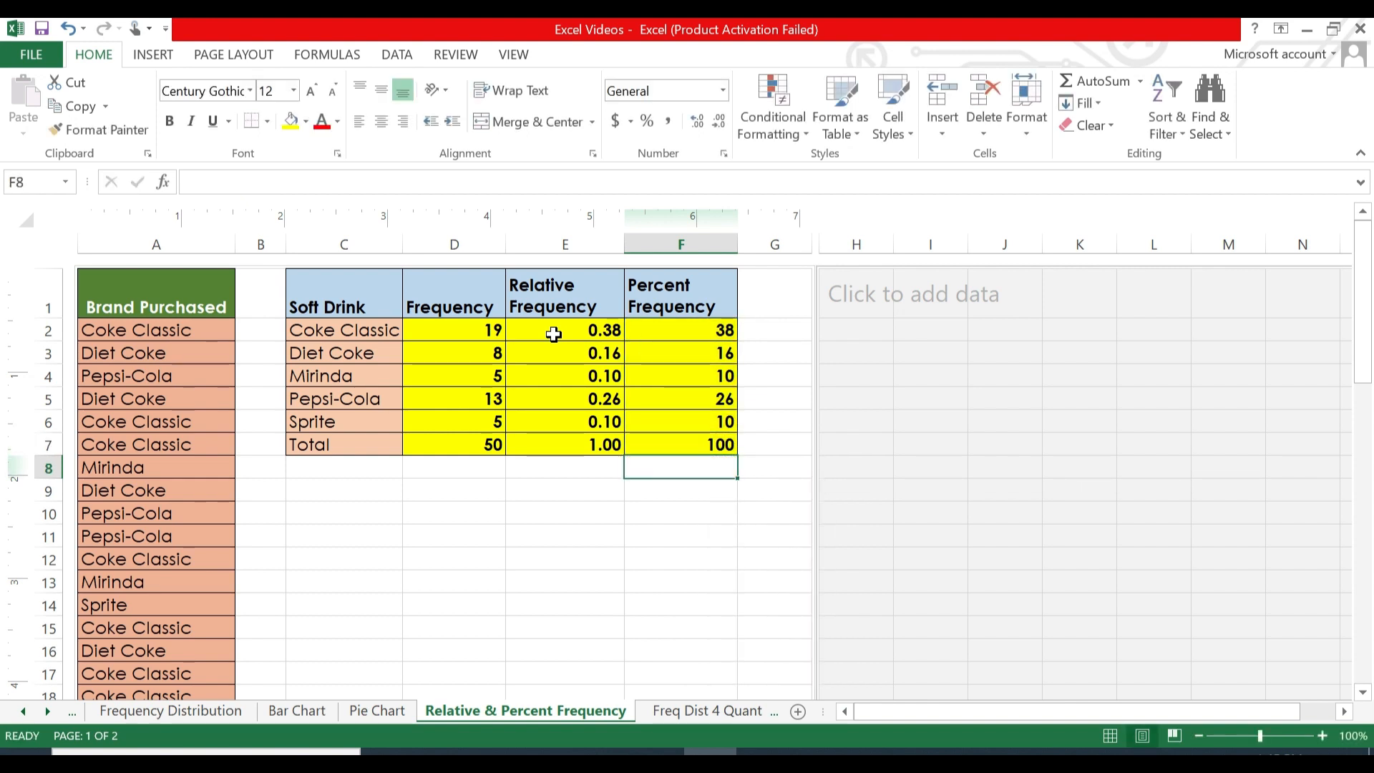